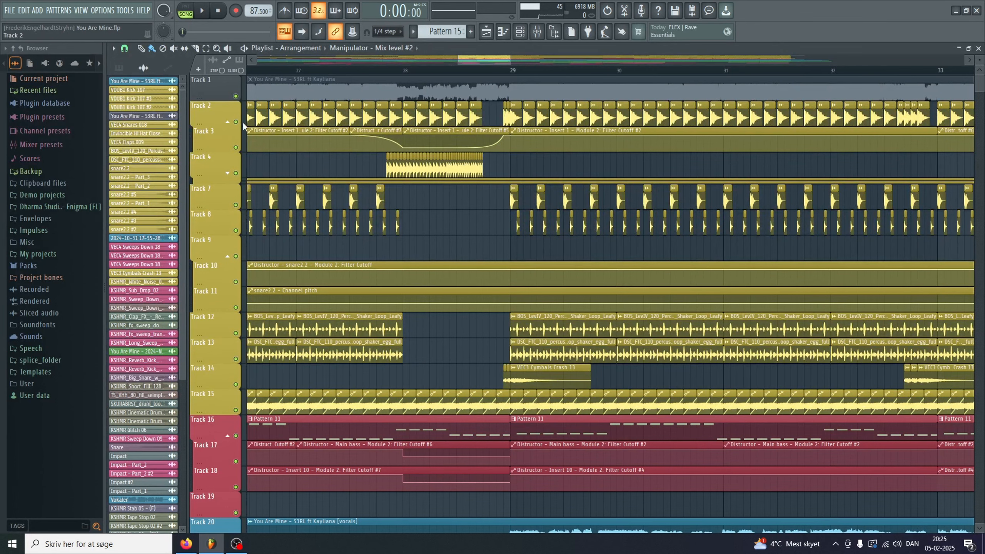
Step: Solo track 2 and re-enable tracks 3 to 15, including the grouped tracks 5 and 6, to isolate the drums
ctrl+click(238, 123)
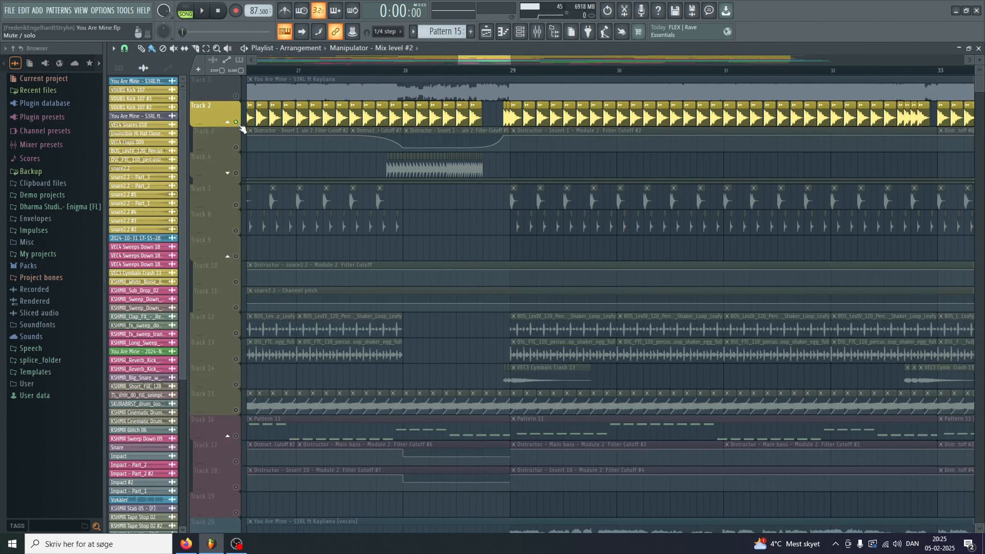
click(236, 148)
click(236, 173)
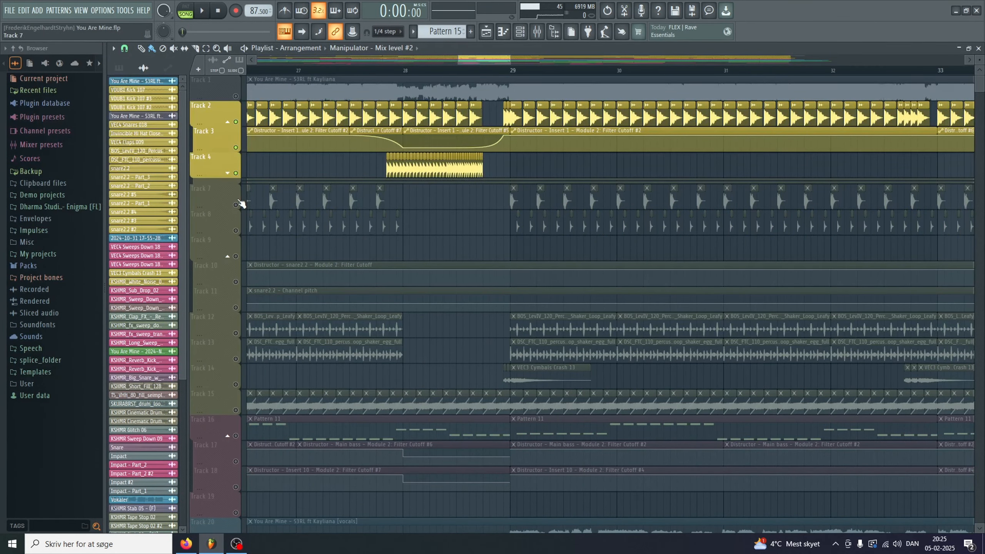
click(235, 205)
click(228, 173)
click(236, 225)
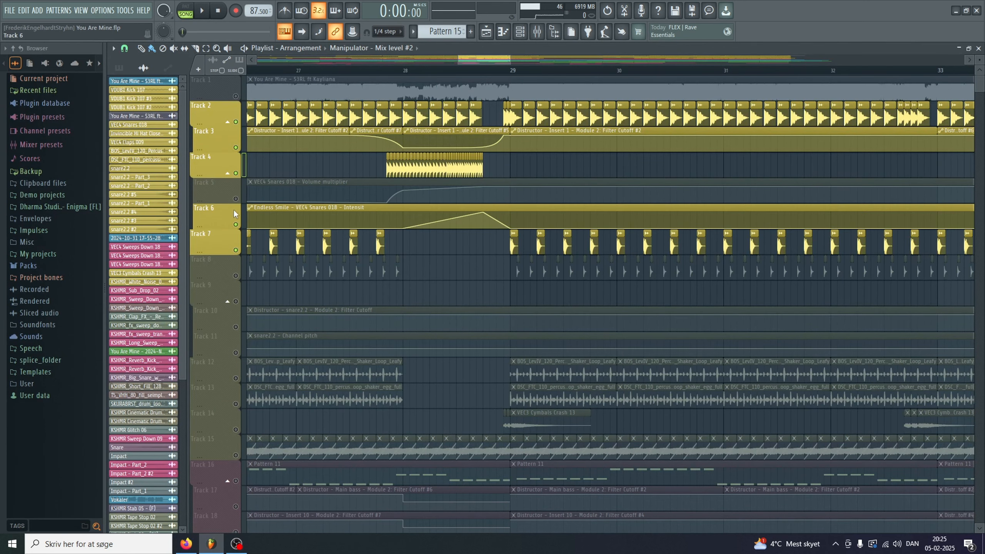
click(236, 200)
click(239, 276)
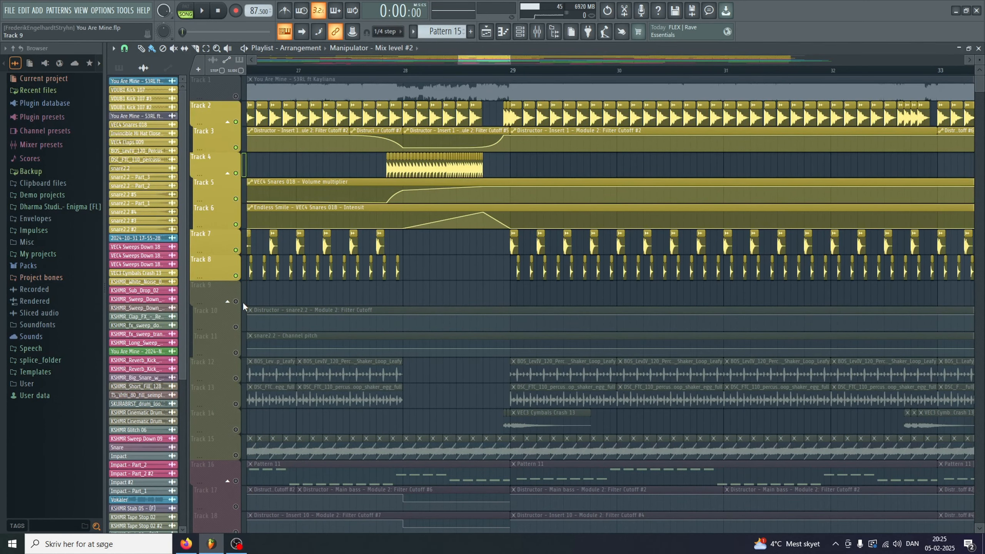
click(240, 301)
click(237, 328)
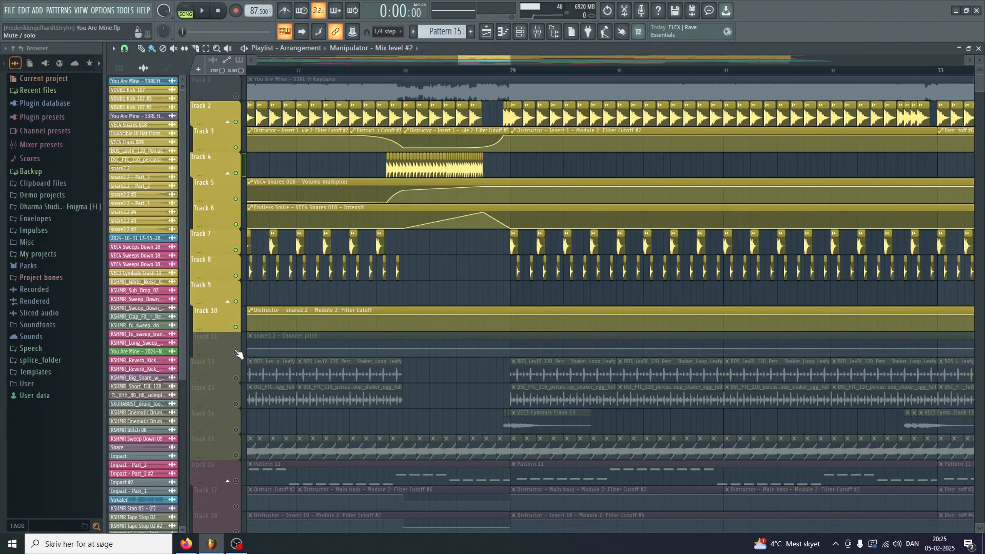
click(237, 352)
click(236, 379)
click(236, 404)
click(236, 429)
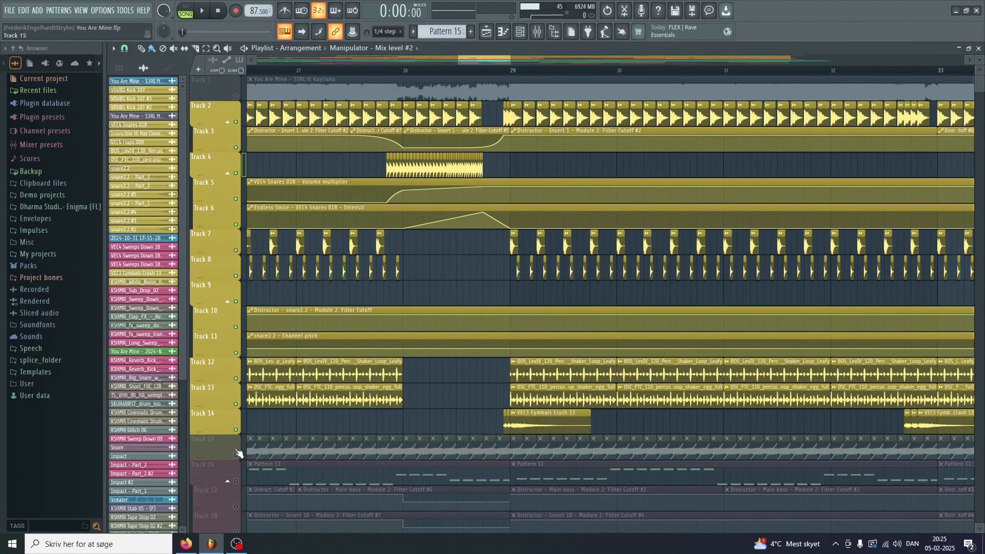
click(236, 456)
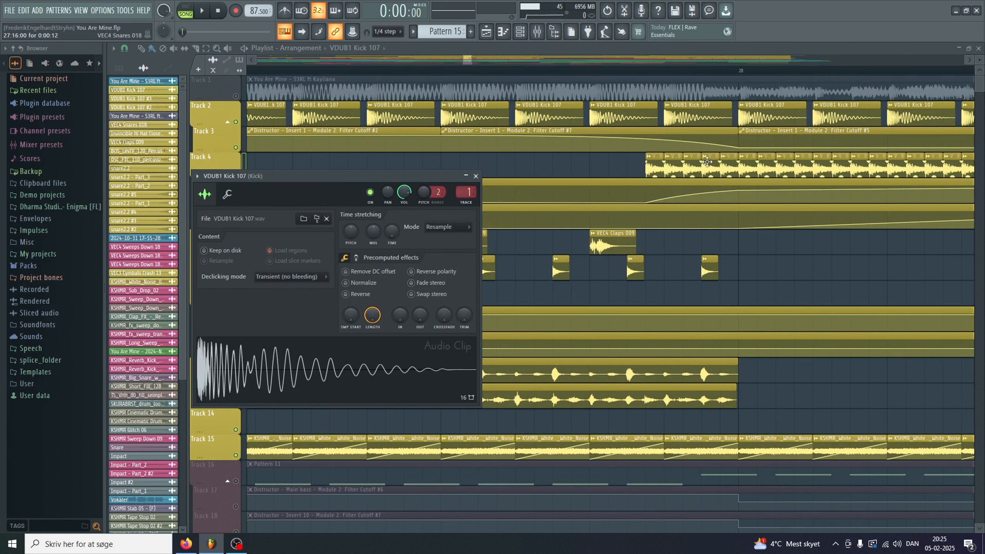
Step: Examine the sample settings of the snare, clap, closed hi-hat, both shaker loops and the white noise clip
double_click(673, 175)
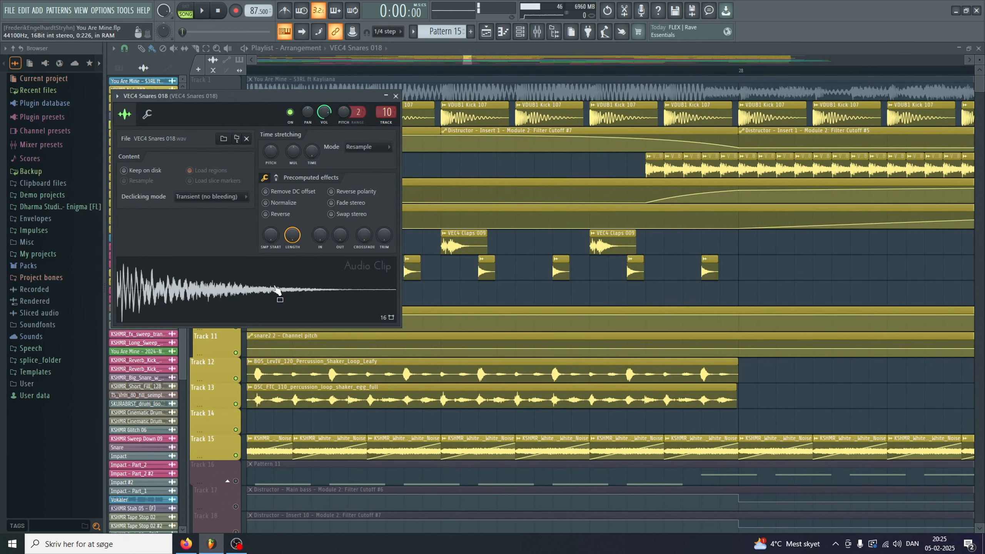
double_click(610, 238)
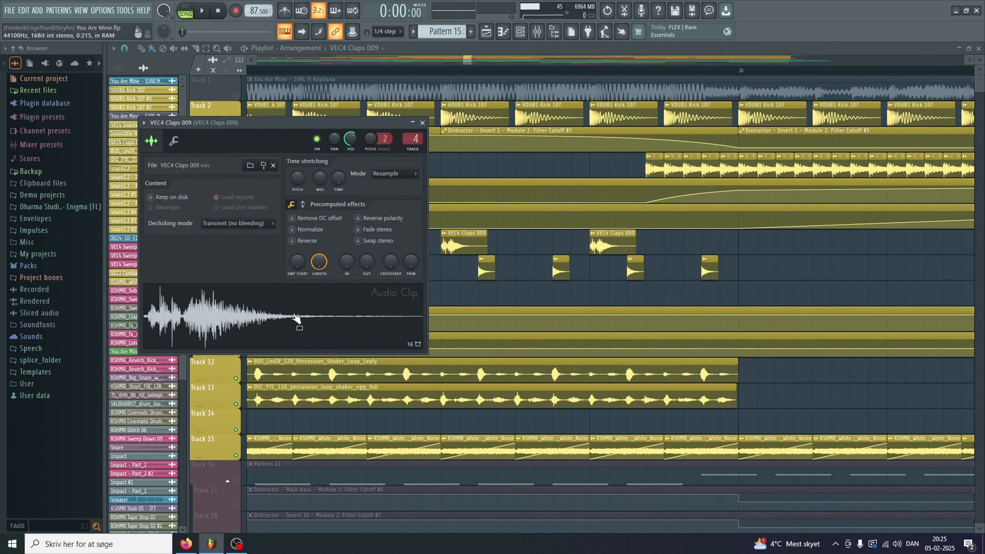
double_click(635, 266)
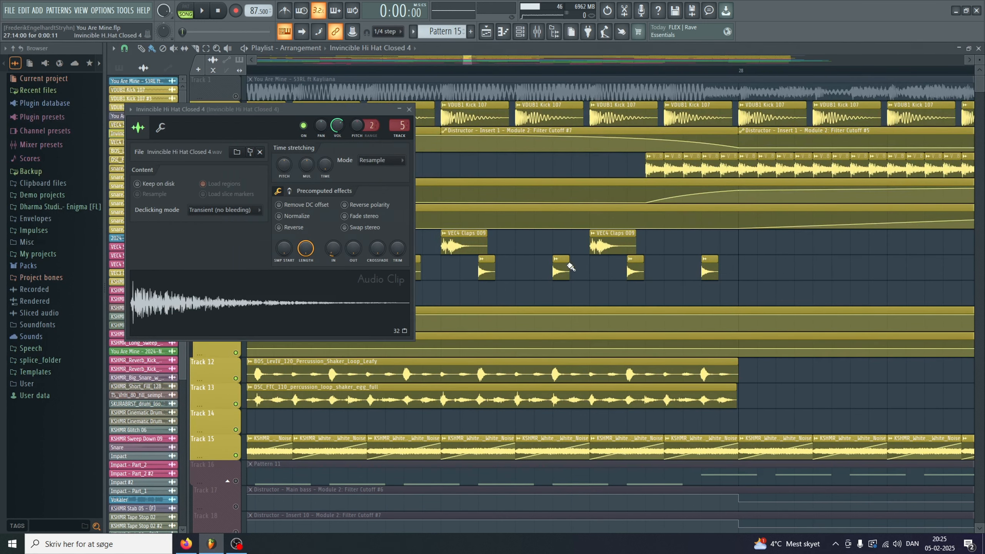
double_click(385, 373)
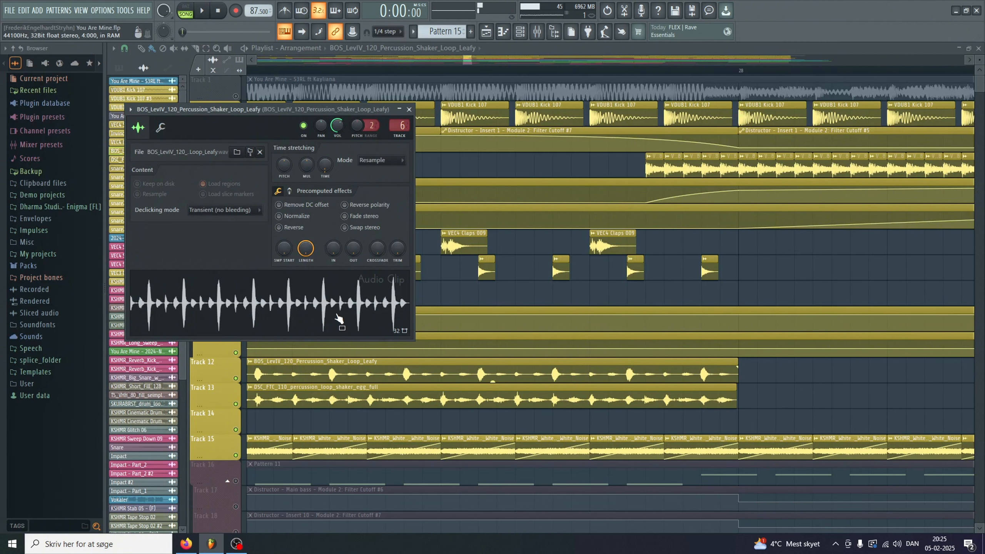
double_click(388, 400)
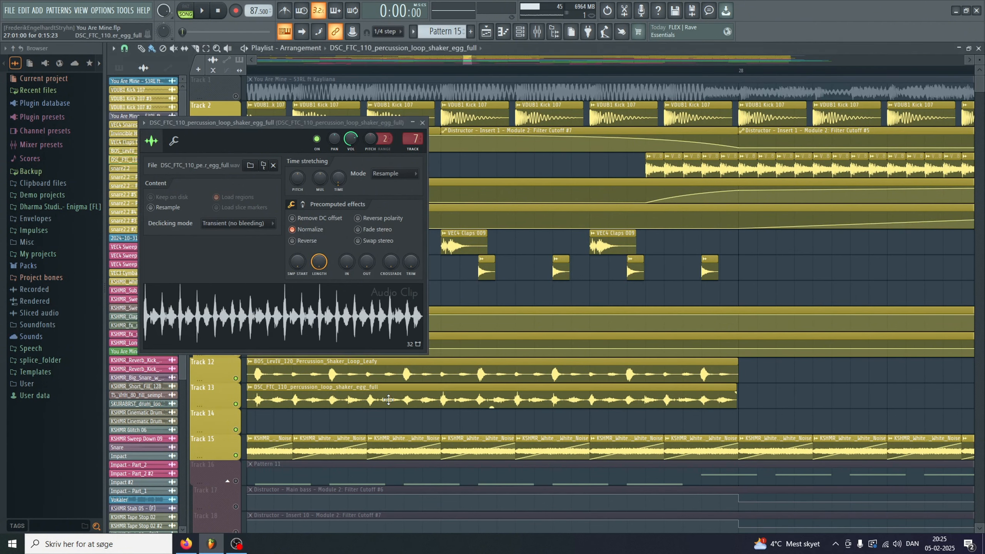
double_click(395, 440)
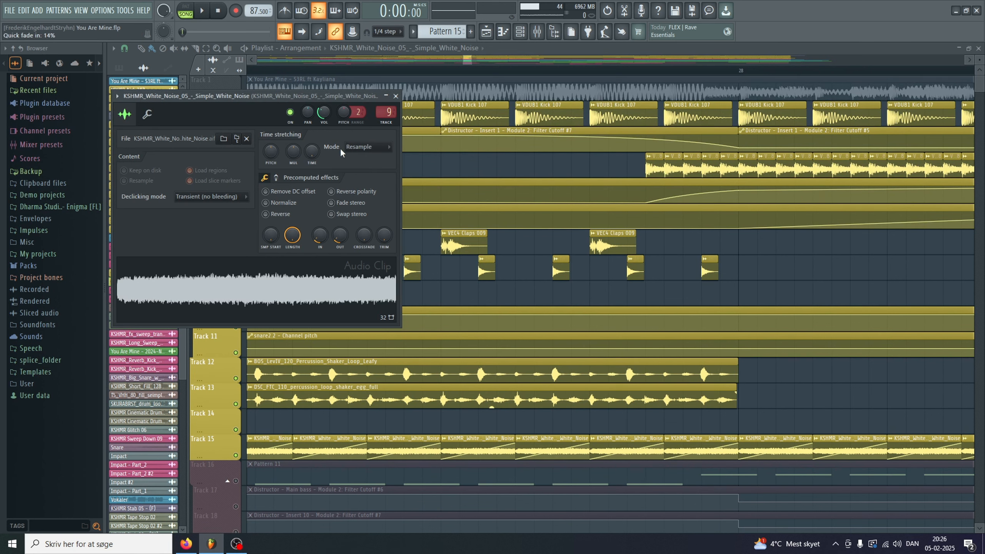
Step: Select bars 29 to 31 on the playlist timeline and play back the isolated drums
scroll(473, 70, down, 5)
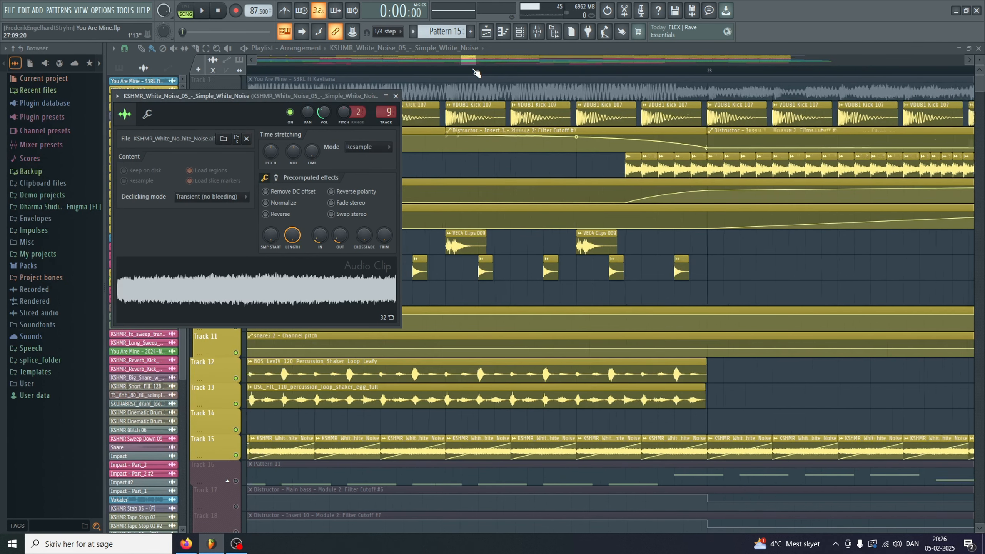
drag(471, 59, 467, 63)
scroll(469, 72, down, 1)
scroll(471, 75, down, 4)
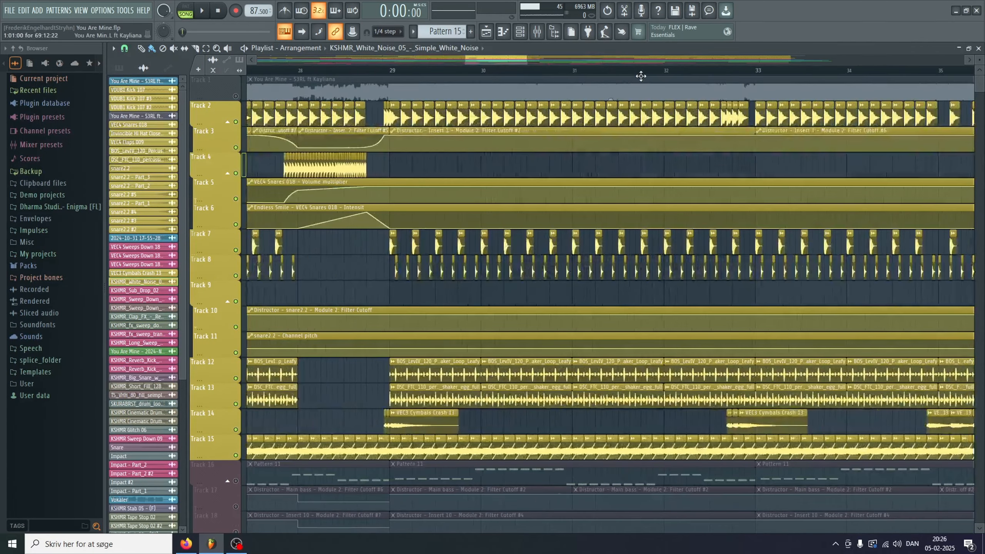
scroll(561, 90, down, 5)
scroll(558, 90, up, 5)
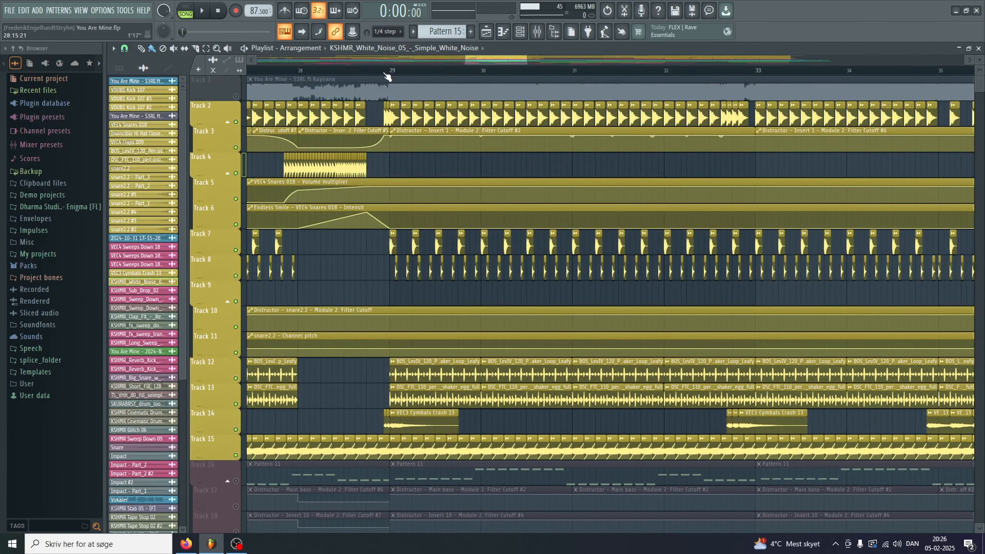
scroll(390, 74, up, 4)
drag(382, 73, 854, 91)
key(space)
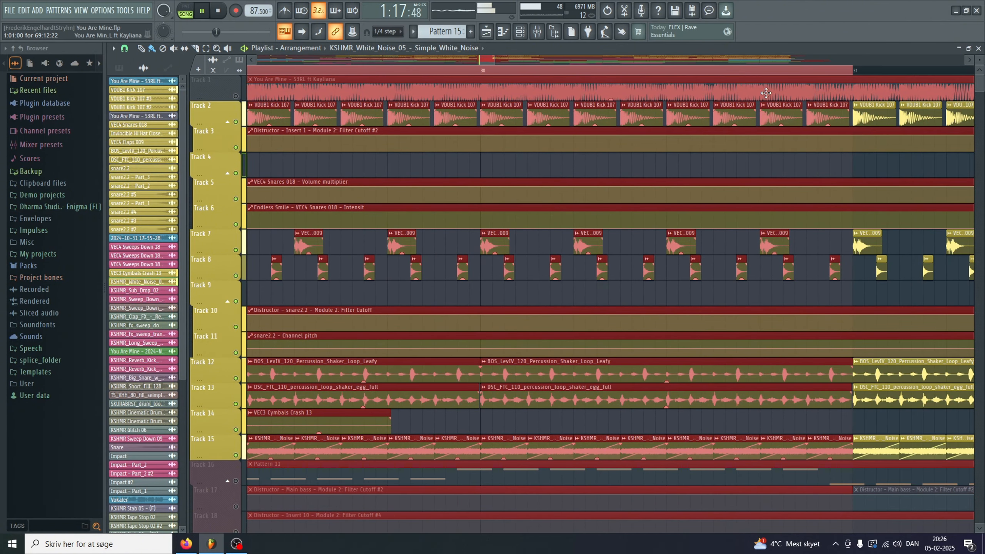
scroll(508, 73, down, 3)
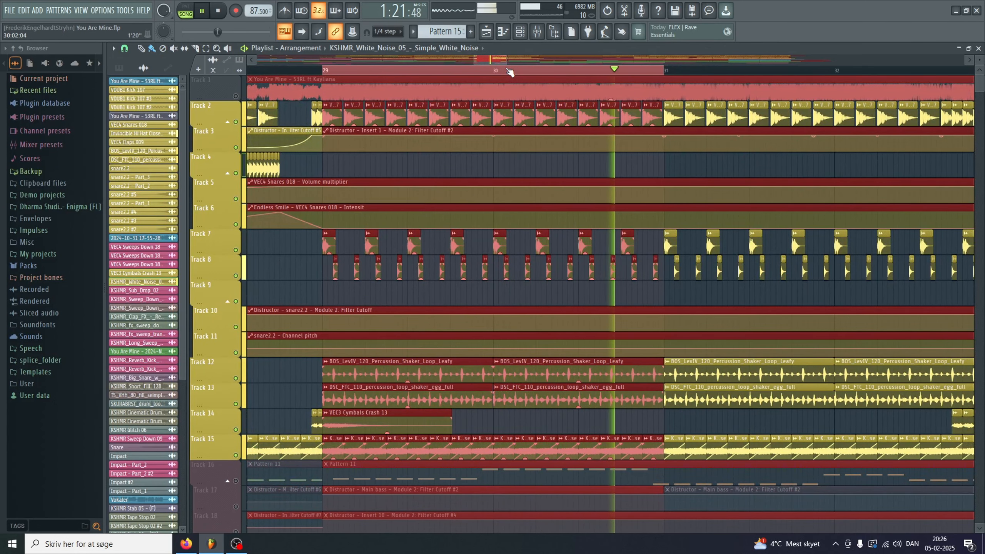
key(space)
Step: Examine the Percussion bus effect chain in the mixer, from the first Fruity parametric EQ 2 through Fruity Reeverb 2
key(F9)
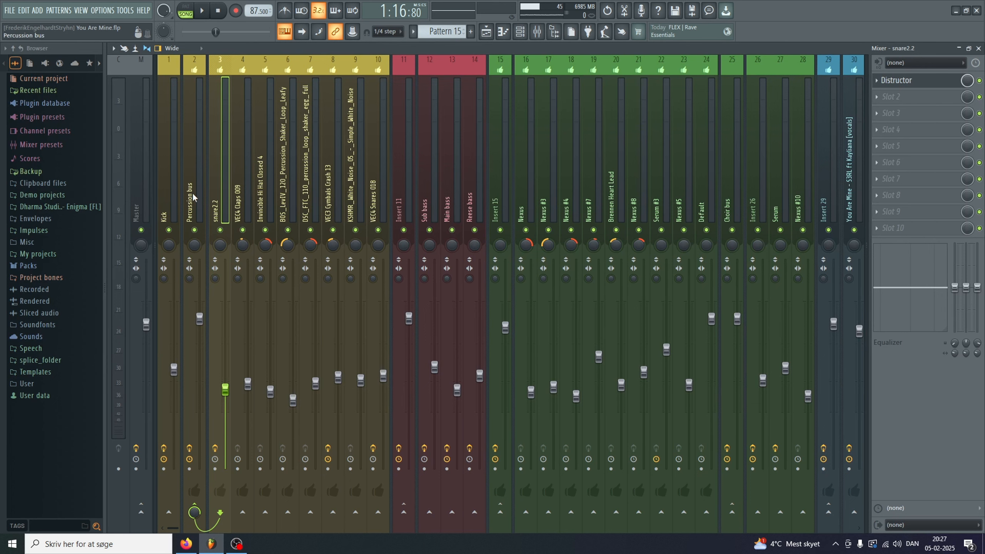
click(287, 187)
click(303, 185)
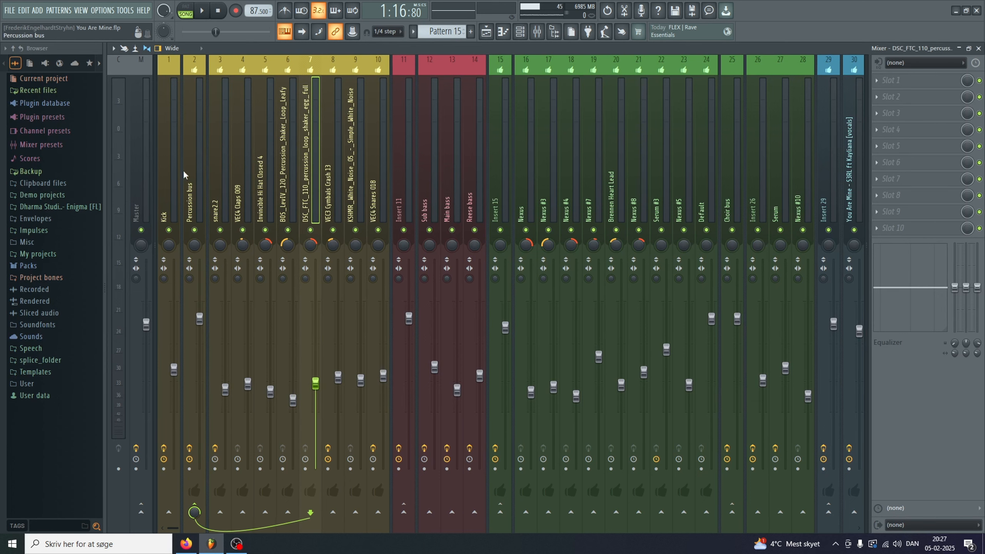
click(192, 140)
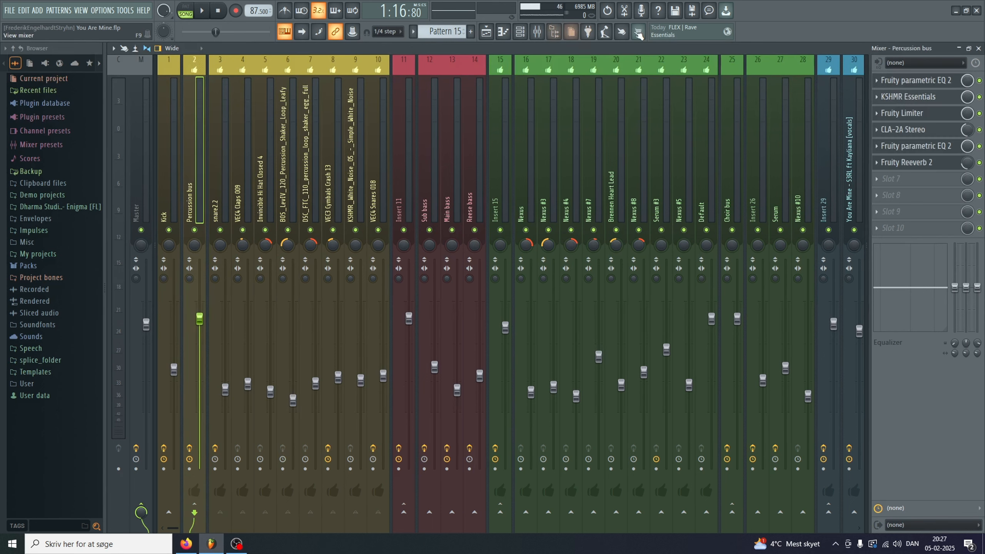
click(915, 82)
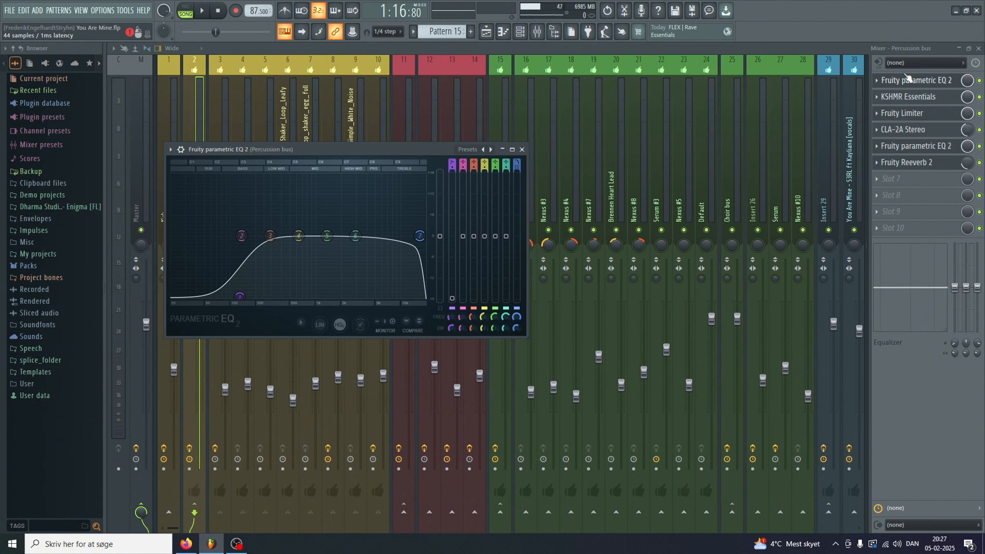
click(914, 97)
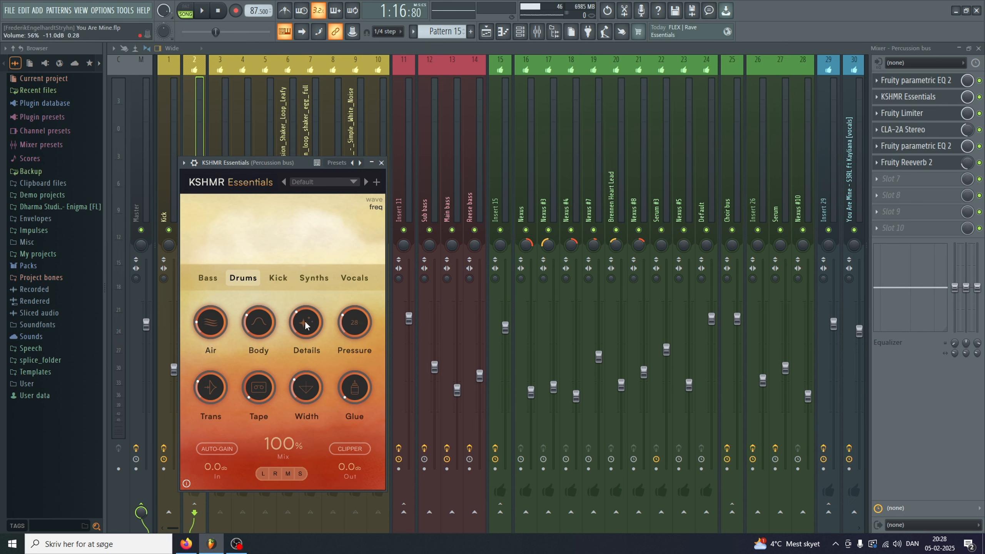
click(919, 116)
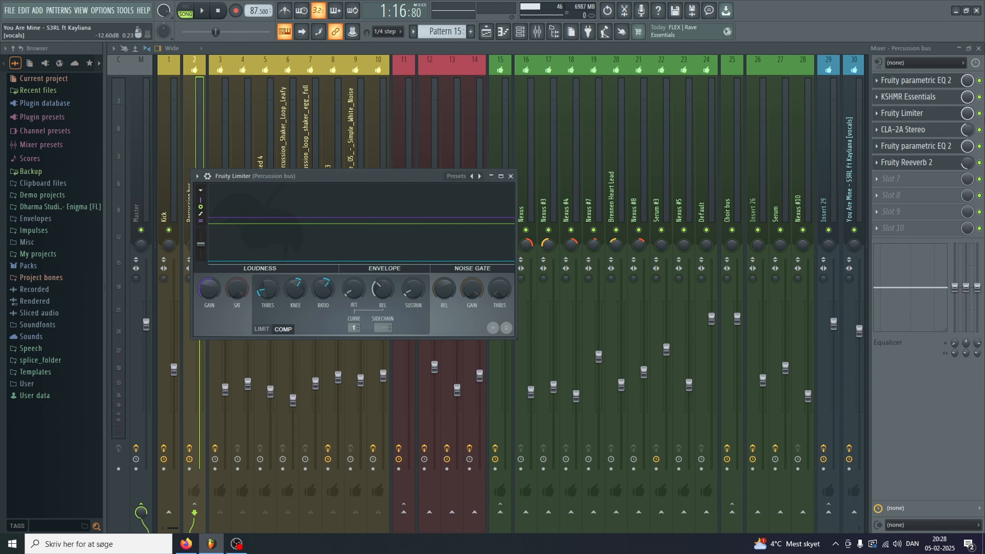
click(916, 132)
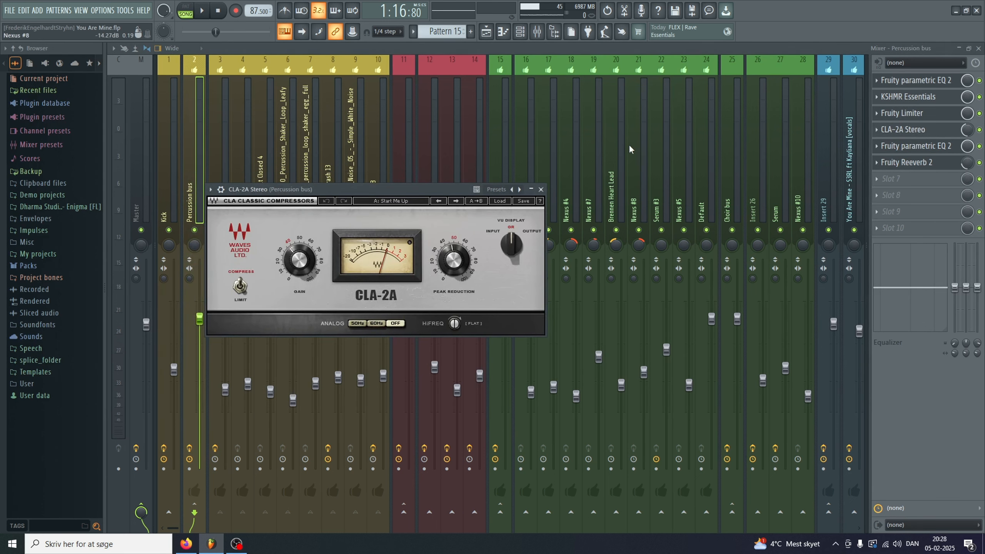
click(931, 149)
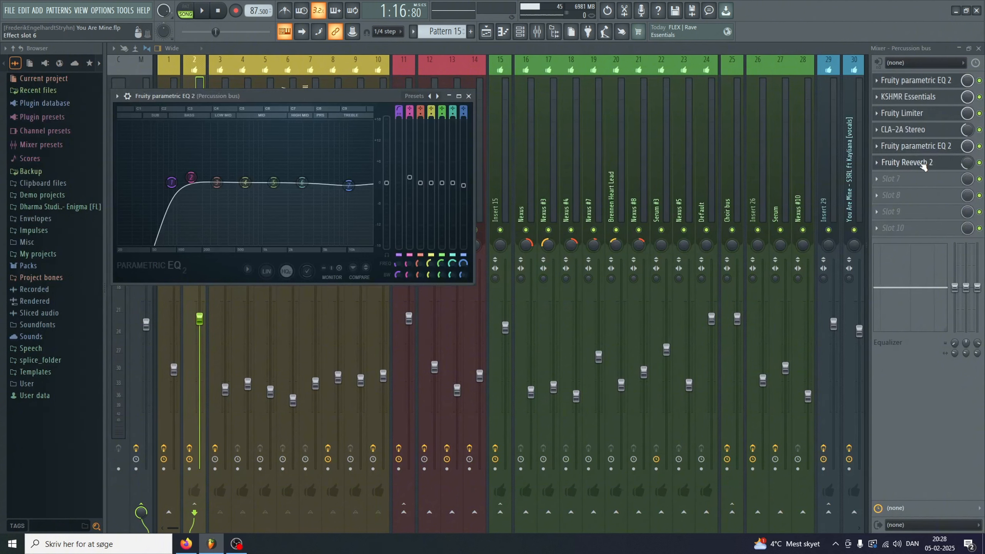
click(927, 167)
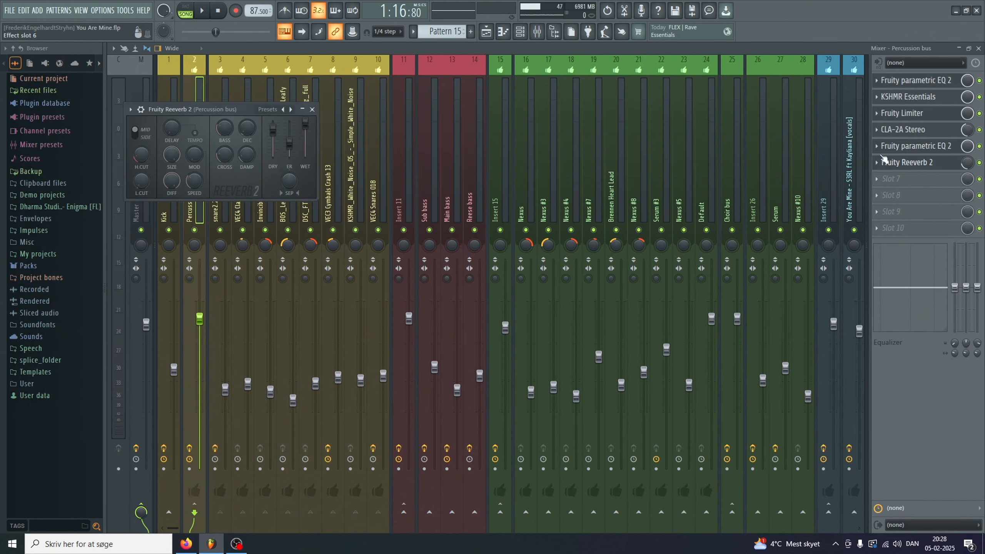
Step: Examine the KSHMR Essentials and Fruity parametric EQ 2 settings on the Kick mixer track
click(192, 81)
click(169, 101)
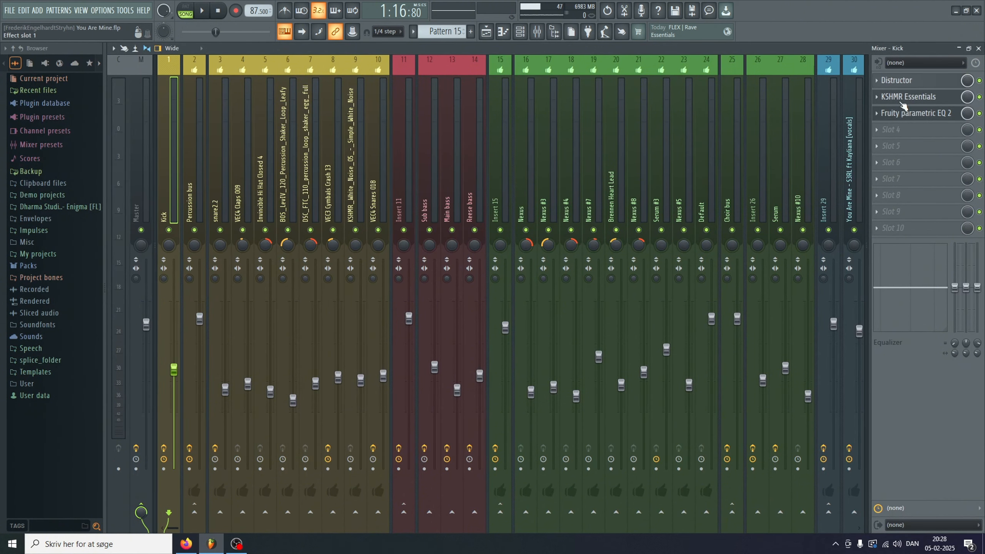
click(908, 96)
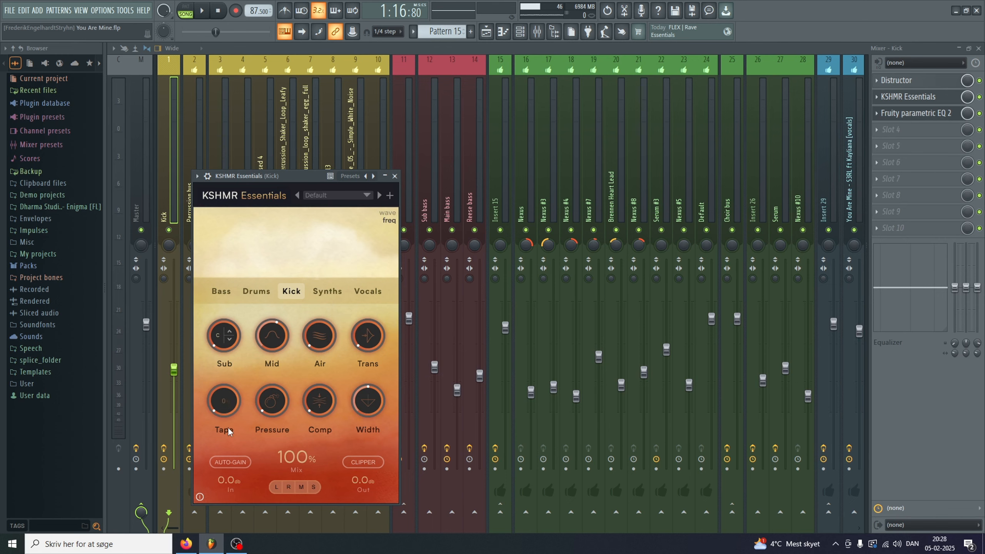
click(920, 117)
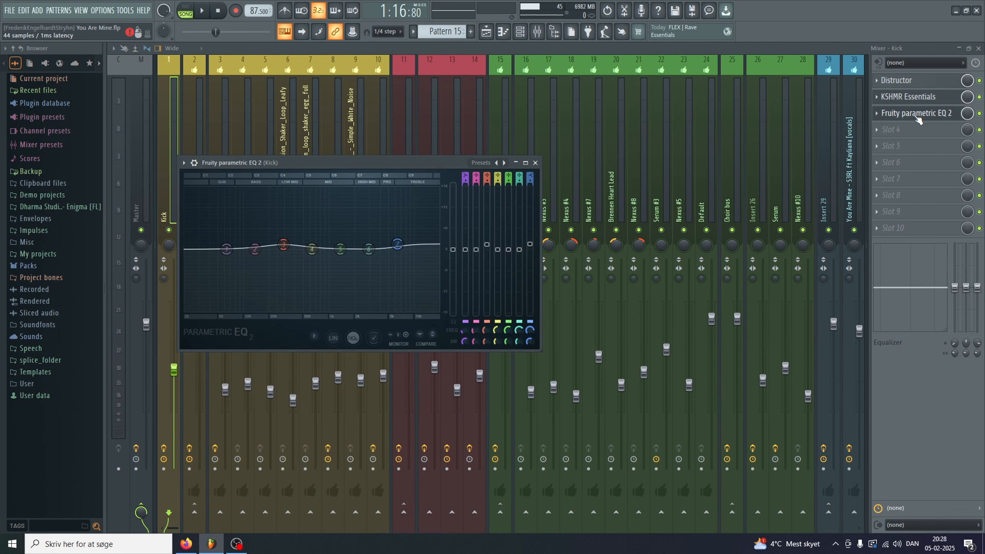
Step: Return to the playlist, solo bass tracks 16 to 19 and open Pattern 11 in the piano roll
click(981, 49)
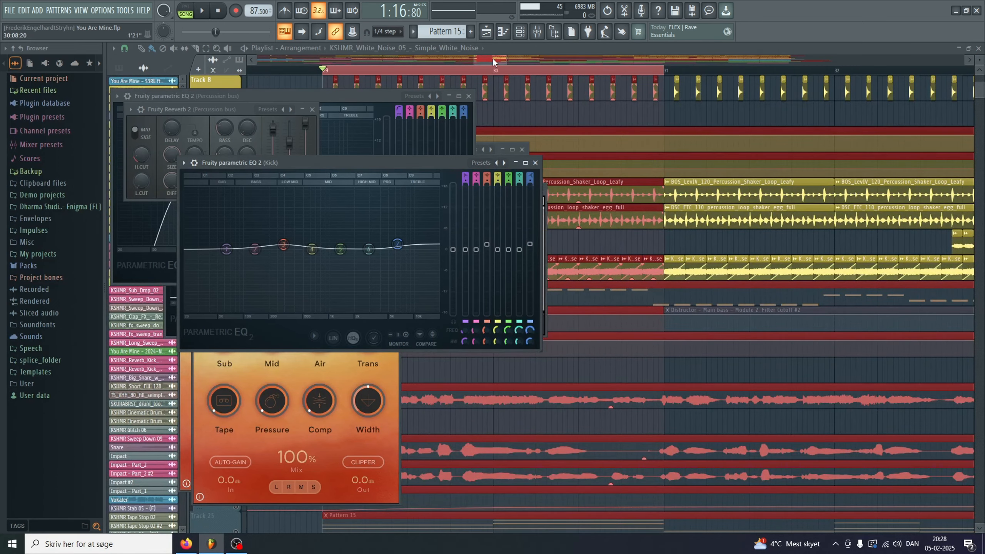
click(493, 57)
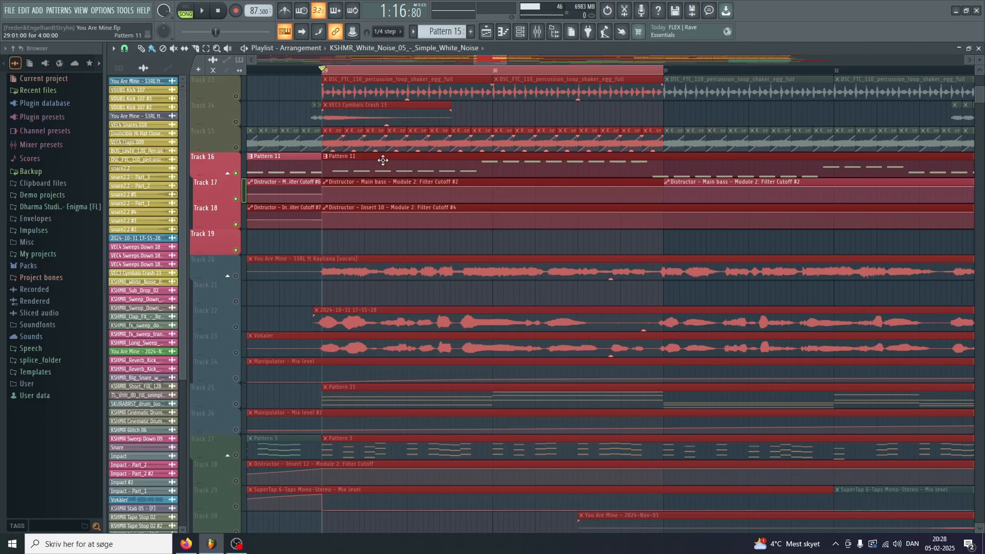
double_click(381, 159)
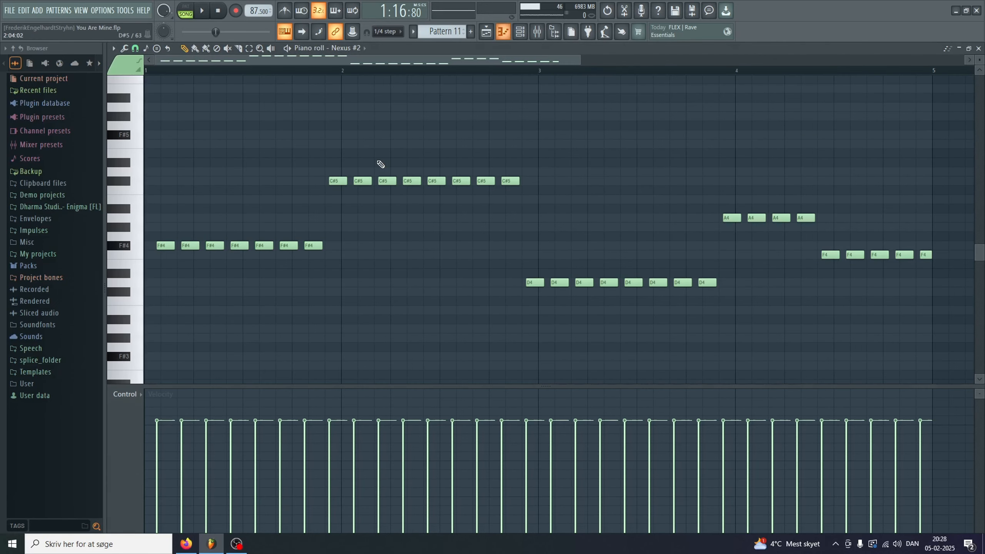
Step: Isolate the Nexus #2 bass channel in the channel rack
click(520, 32)
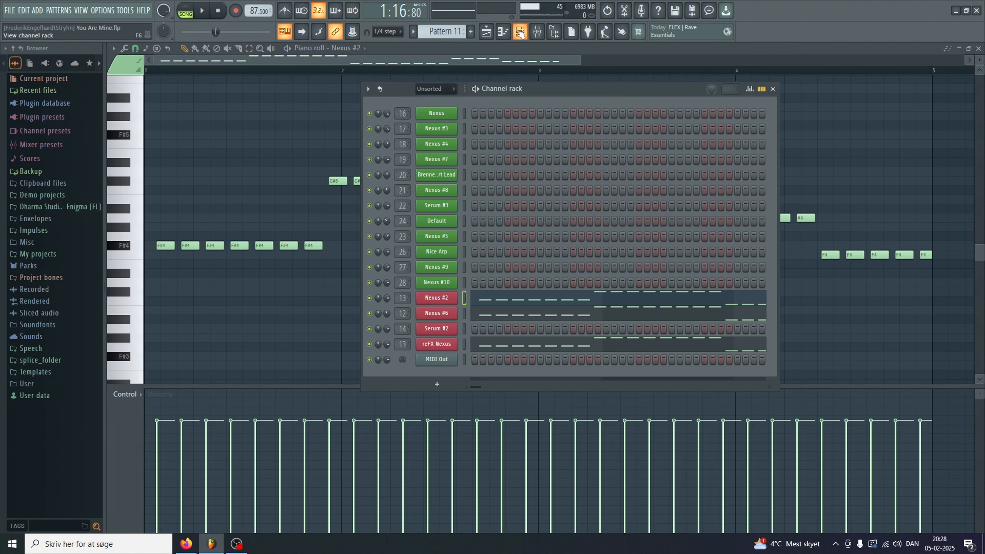
right_click(369, 299)
click(446, 301)
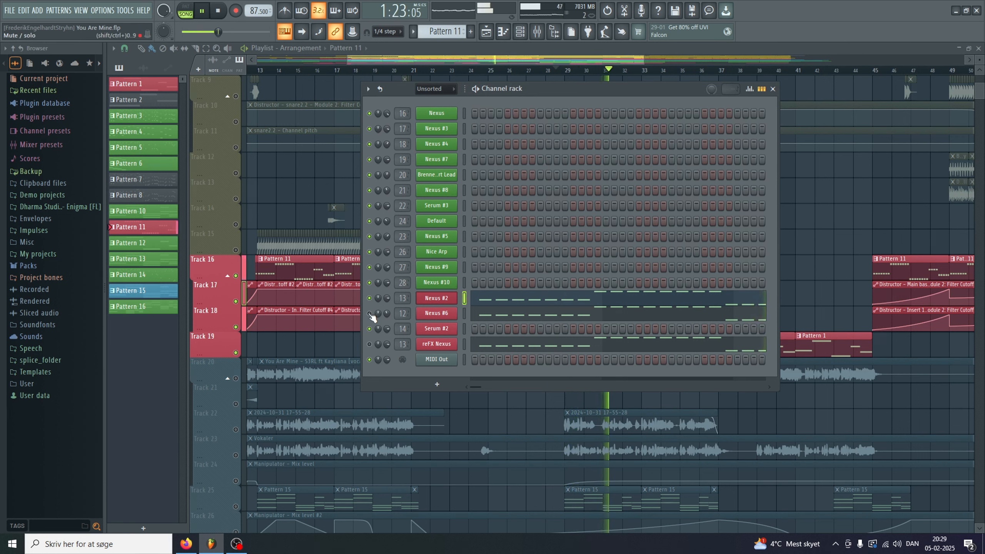
Step: Mute the Nexus #2 bass channel and enable Nexus #6 in the channel rack to hear that layer alone
click(370, 299)
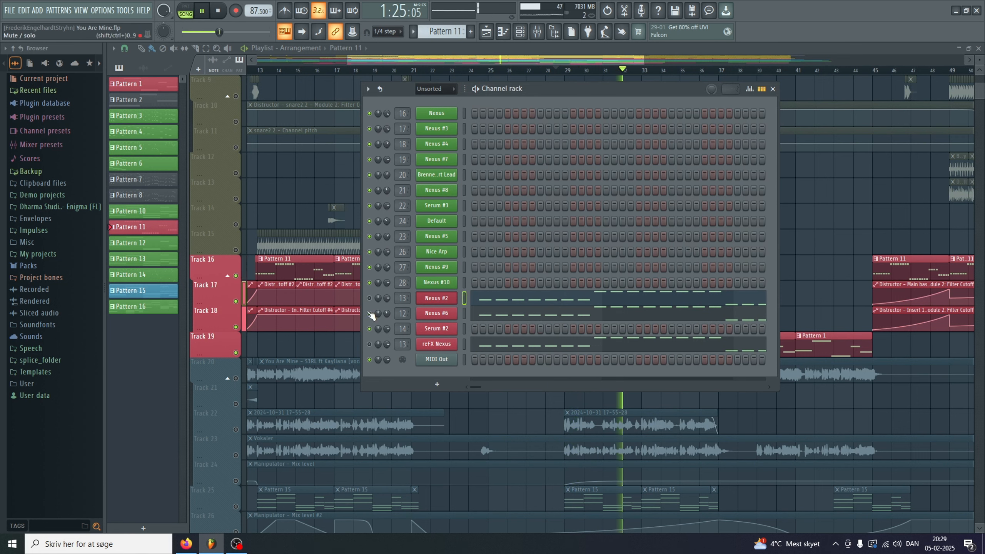
click(369, 314)
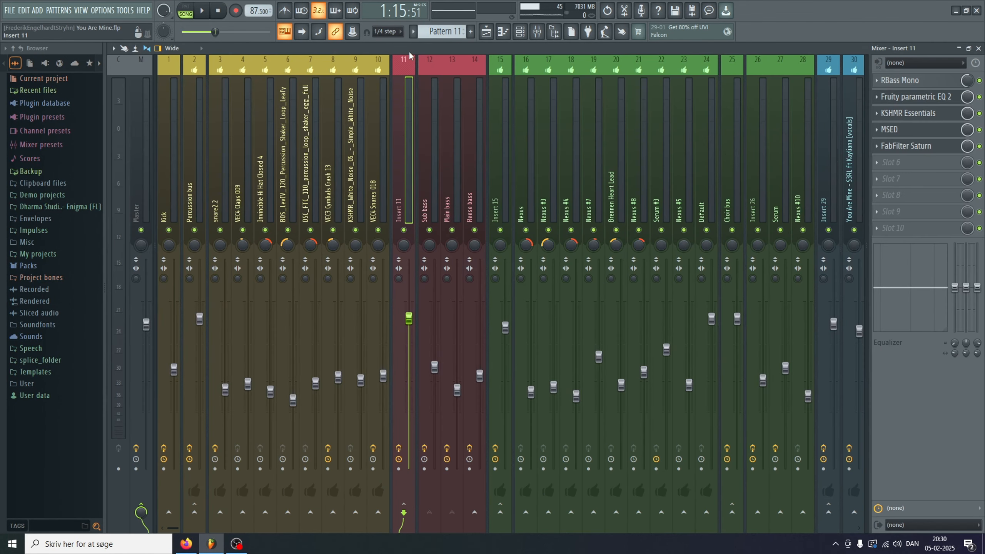
Step: Examine the Insert 11 bass bus effect chain, from RBass Mono through MSED to FabFilter Saturn
click(919, 81)
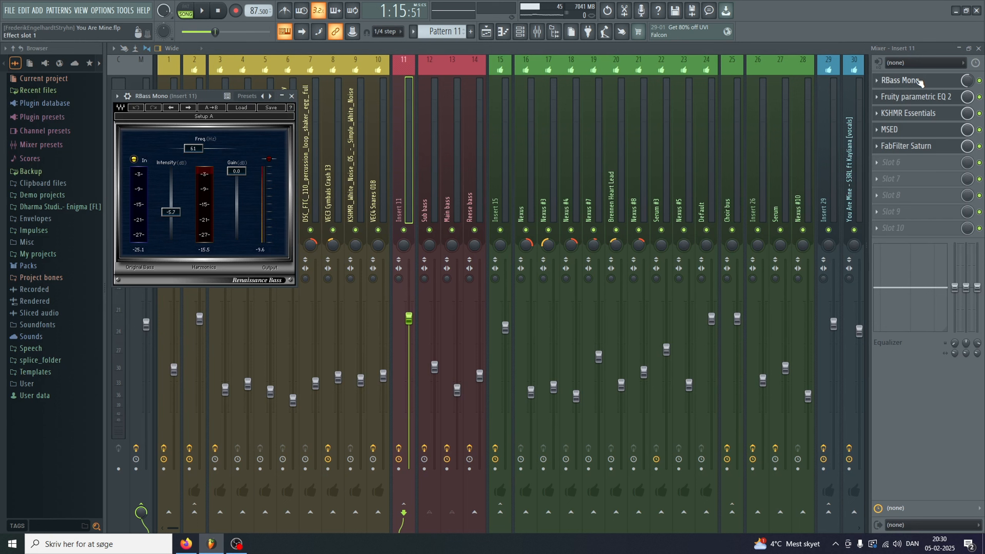
click(925, 102)
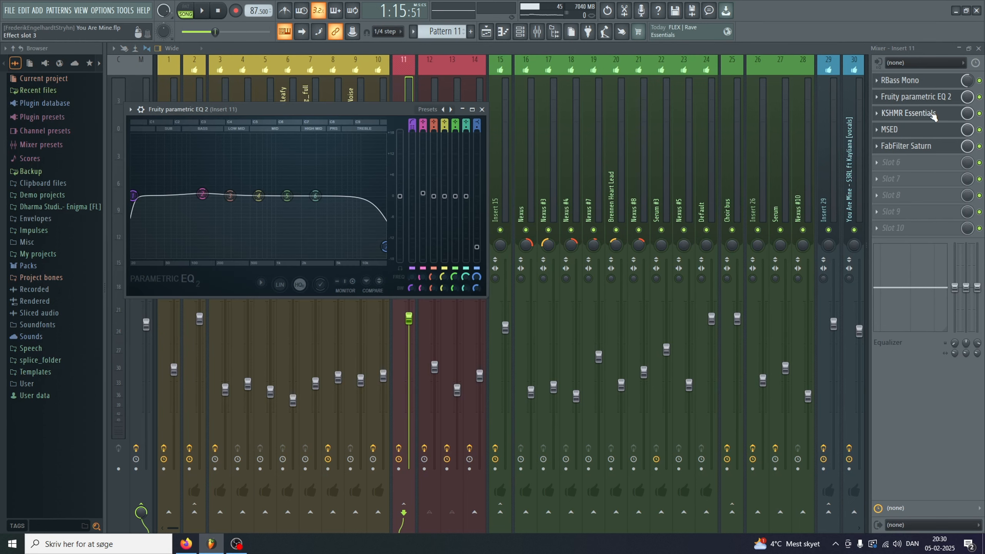
click(931, 116)
click(891, 131)
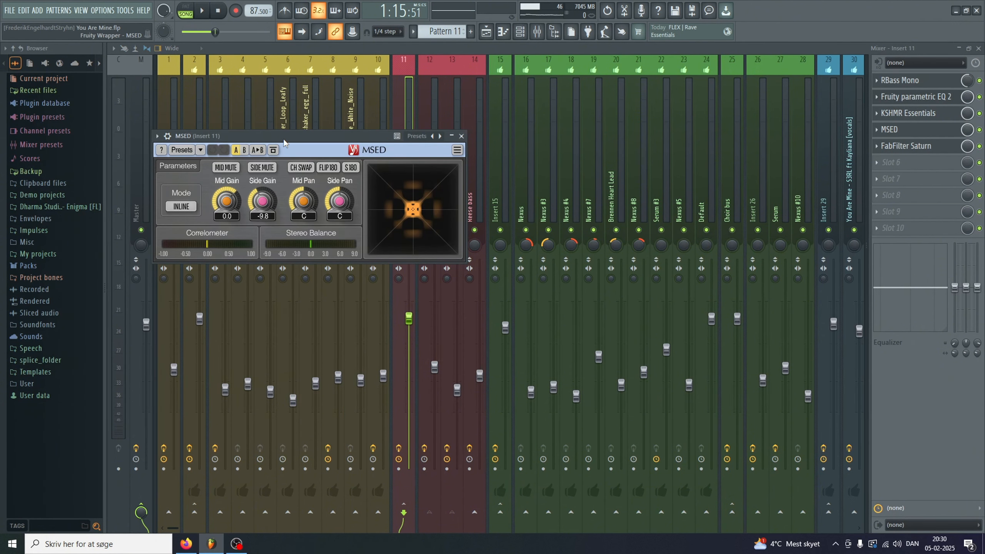
click(925, 152)
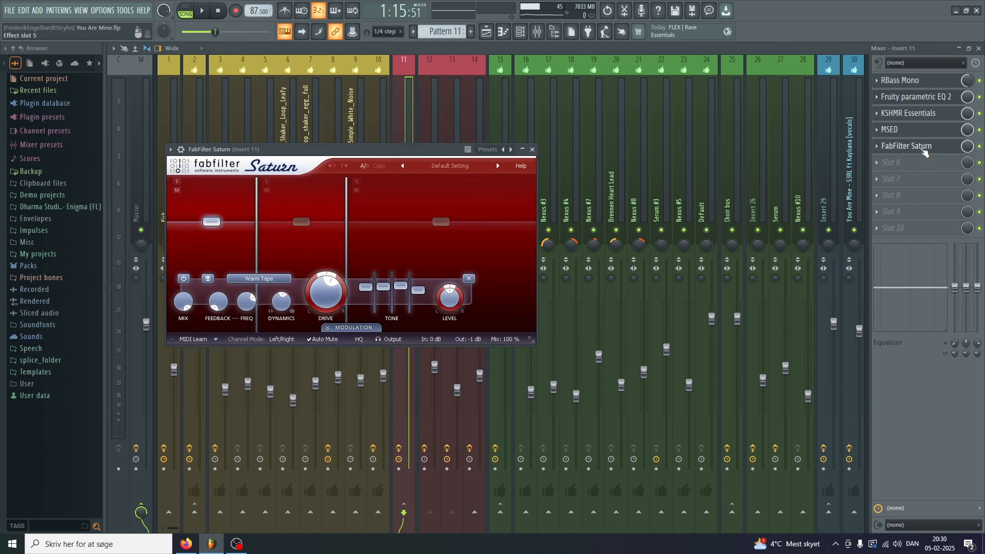
click(532, 150)
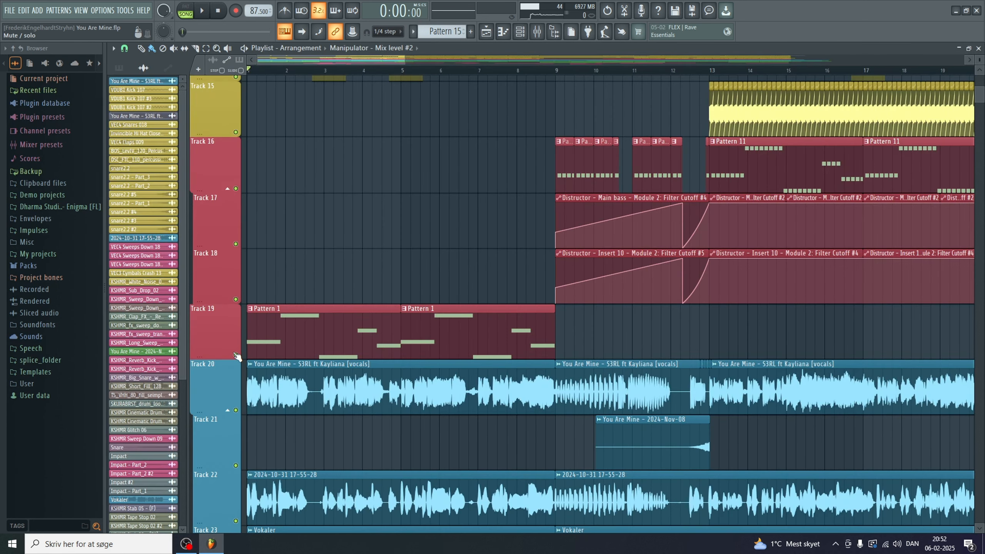
Step: Solo Track 19 in the playlist and play its Pattern 1 clips from the start of the song
right_click(236, 354)
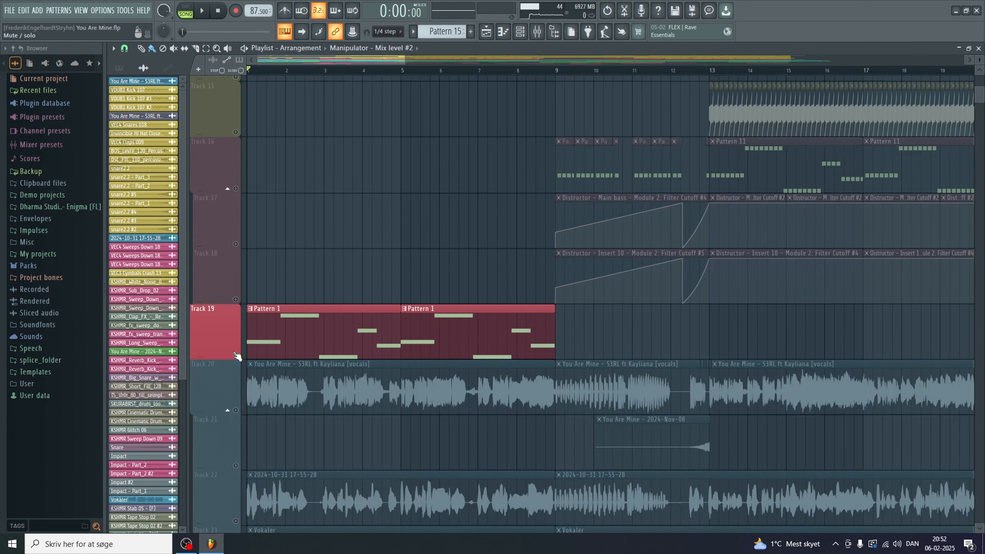
key(space)
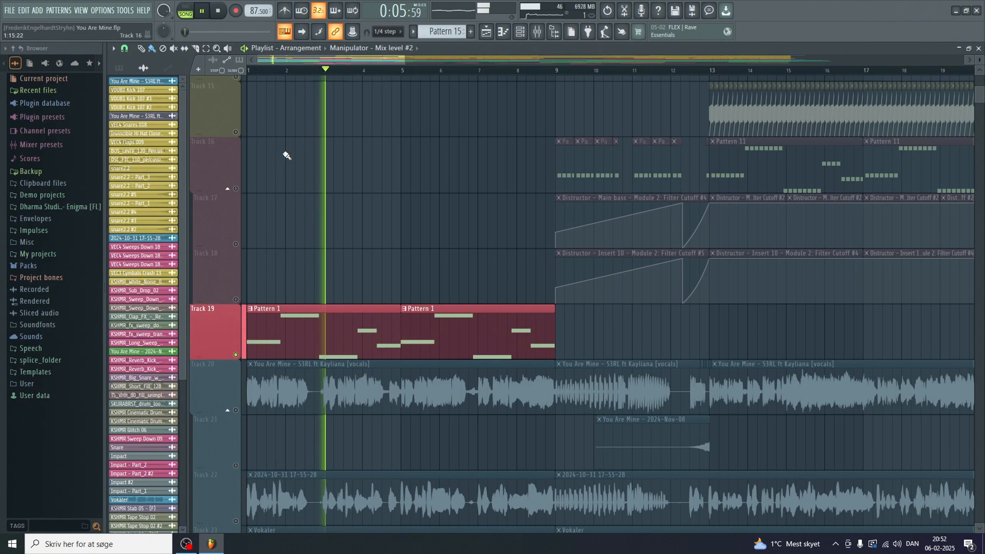
key(space)
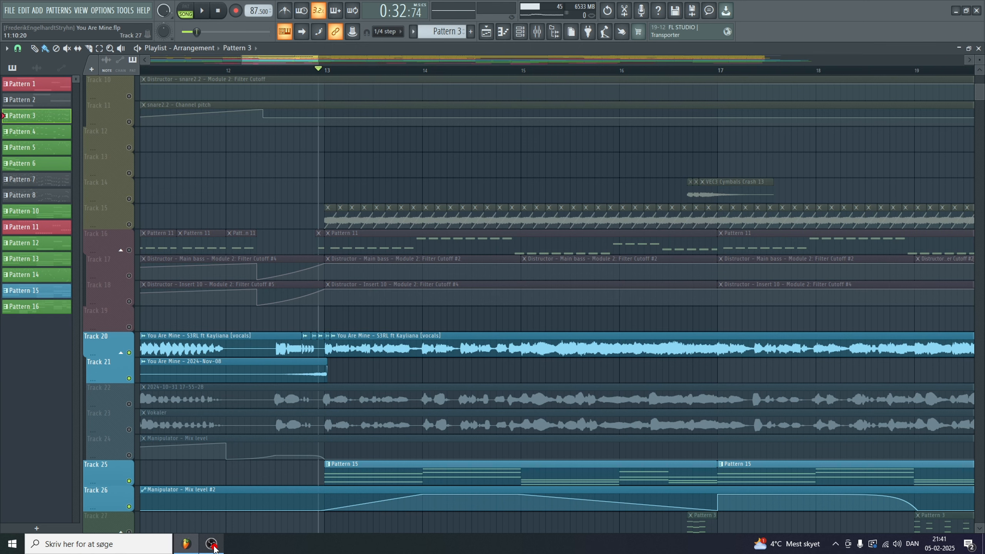
Step: Play the isolated vocal tracks 20, 21, 25 and 26 from bar 13 of the arrangement
scroll(327, 73, up, 4)
click(331, 72)
key(space)
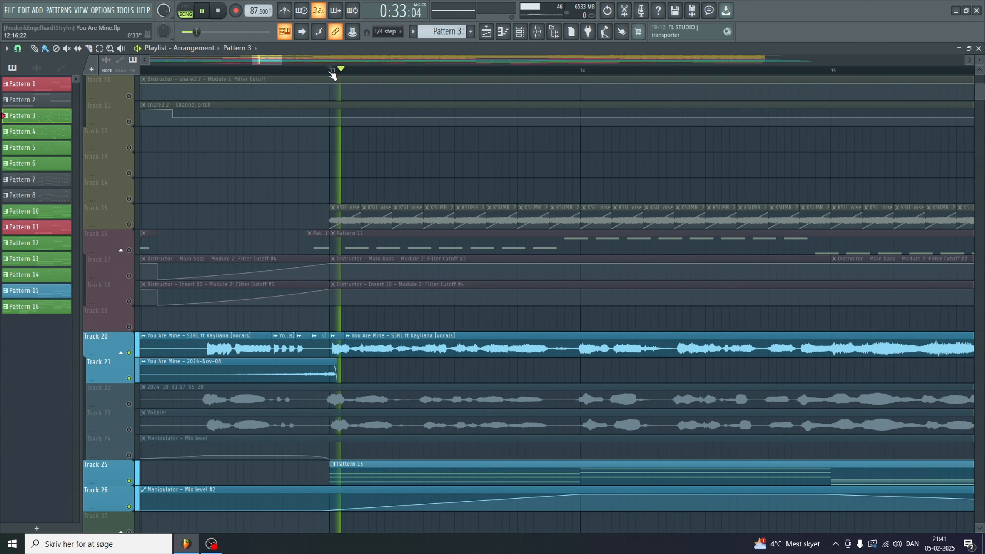
scroll(617, 76, down, 2)
scroll(617, 76, down, 3)
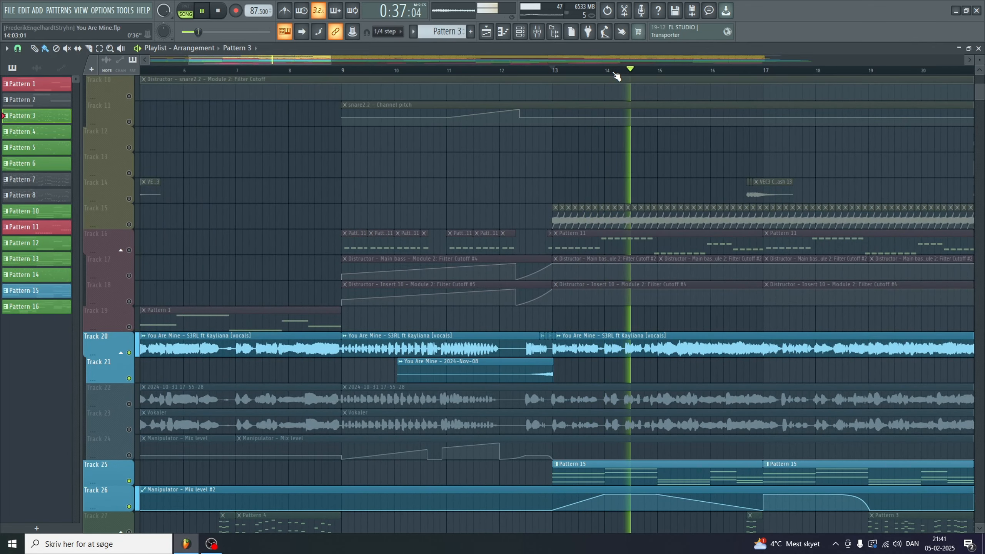
key(space)
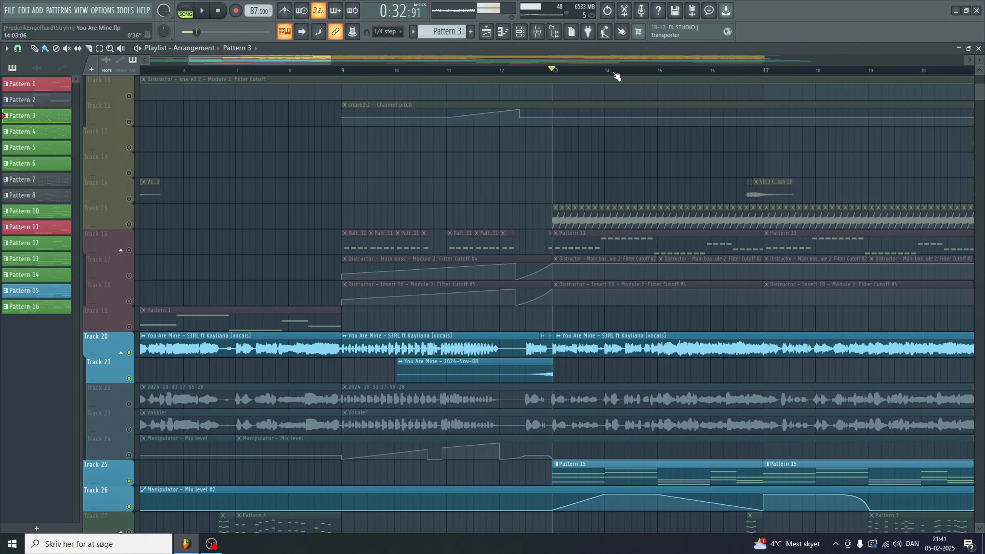
Step: Examine the Insert 29 vocal bus effect chain in the mixer, from soothe2 and Manipulator through Auto-Tune Evo VST
key(F9)
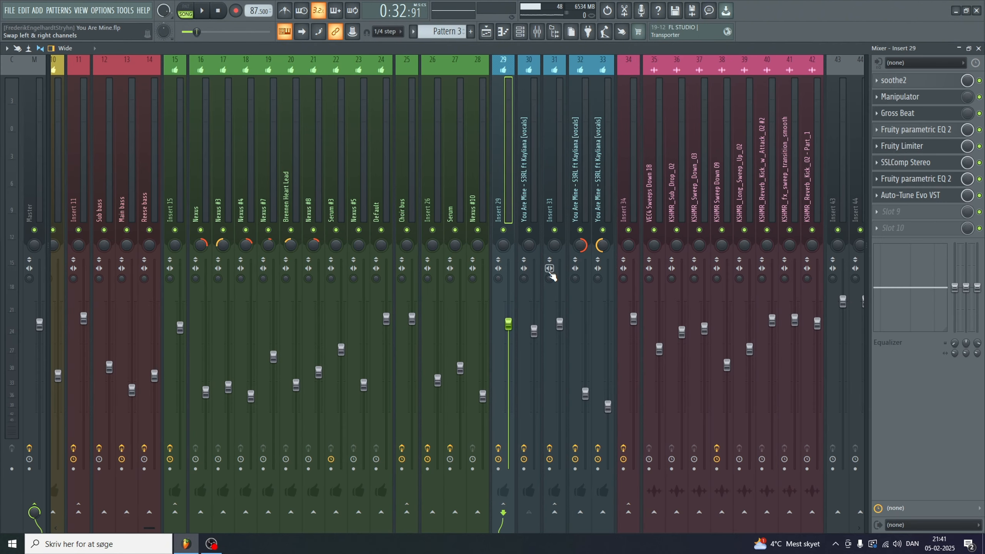
click(918, 82)
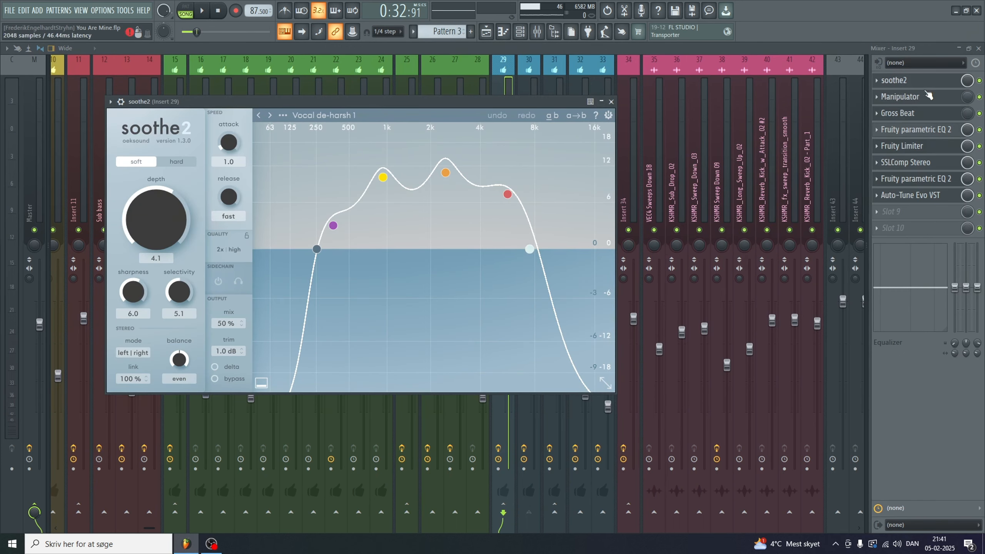
click(916, 97)
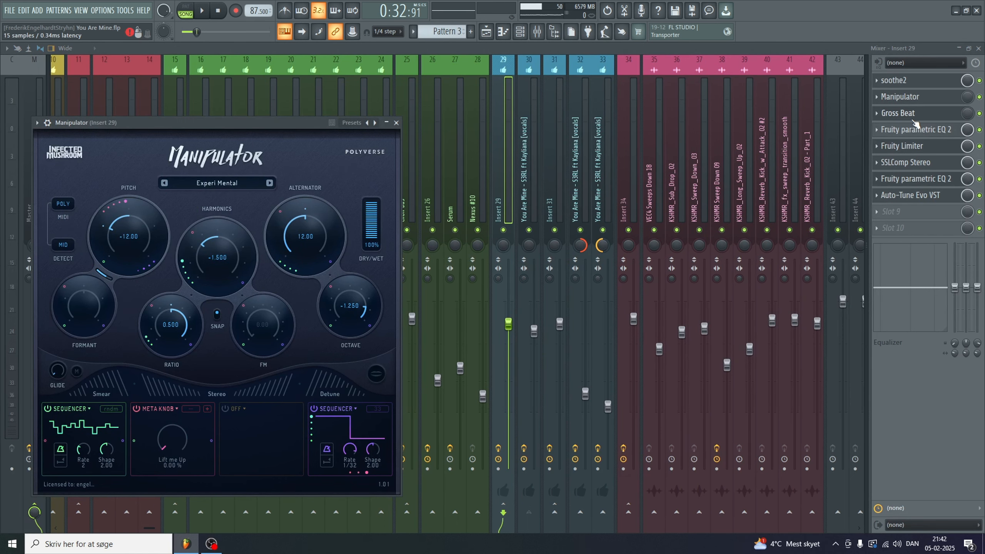
click(898, 113)
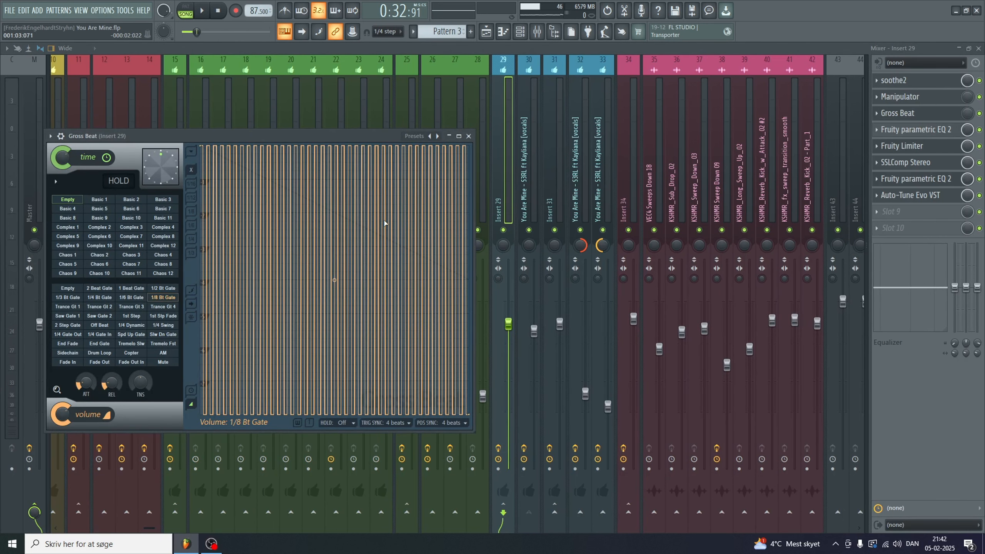
click(923, 133)
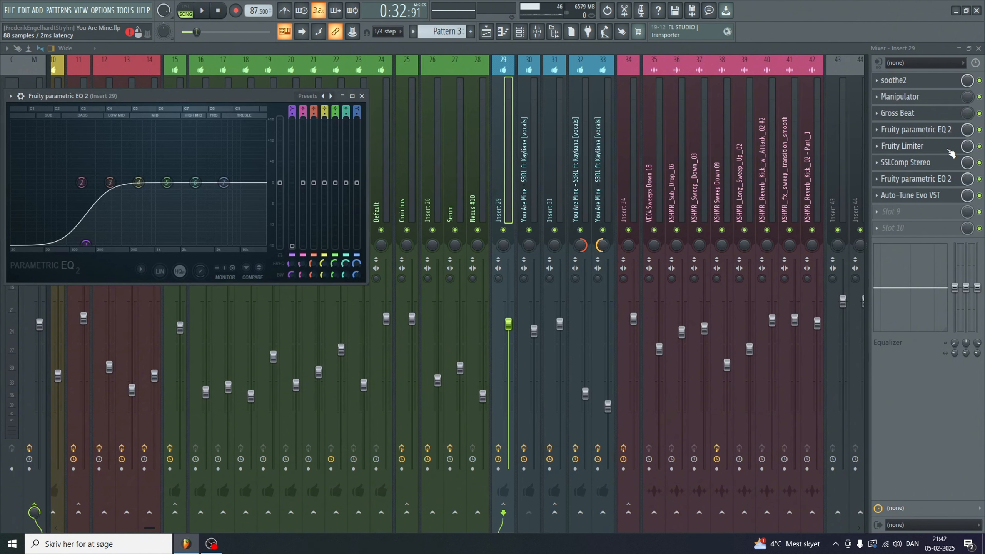
click(939, 149)
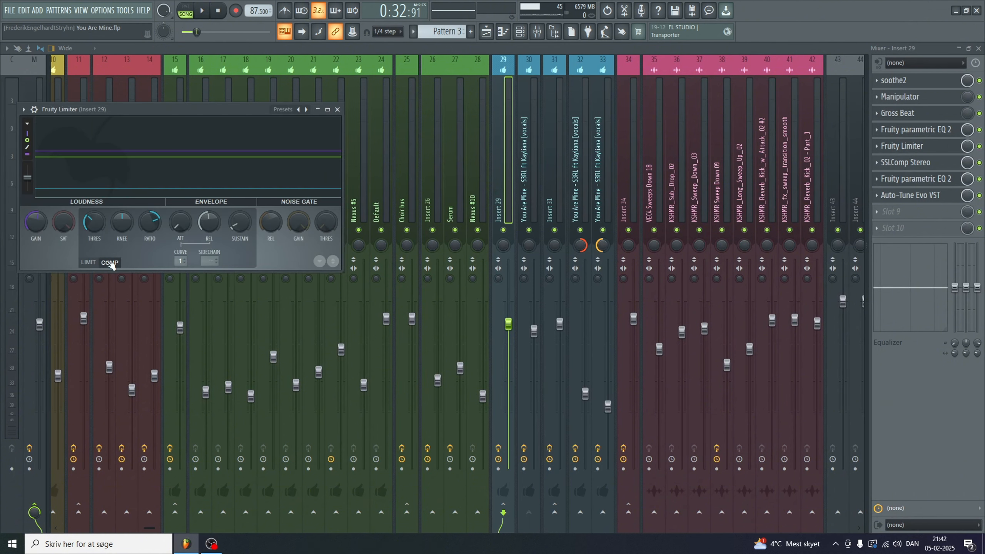
click(931, 165)
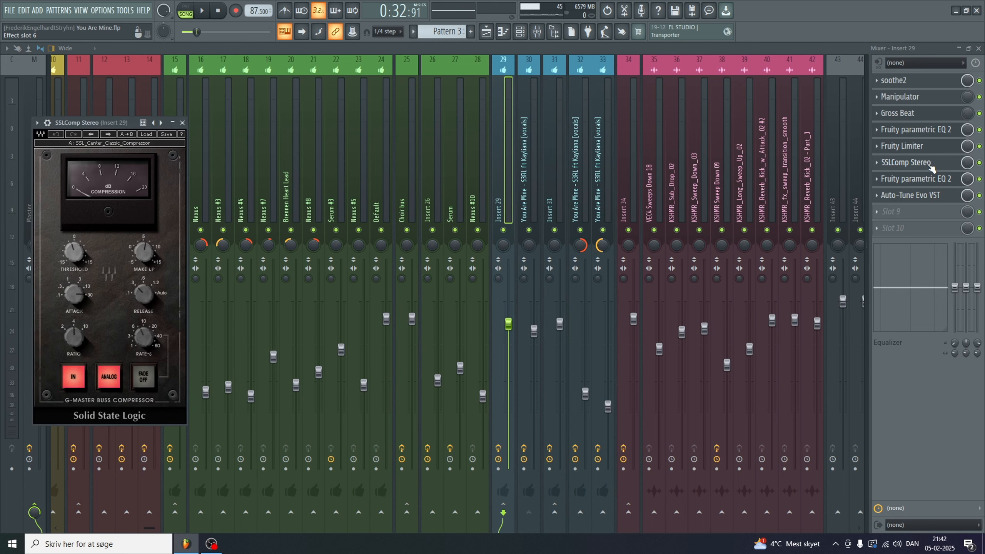
click(928, 179)
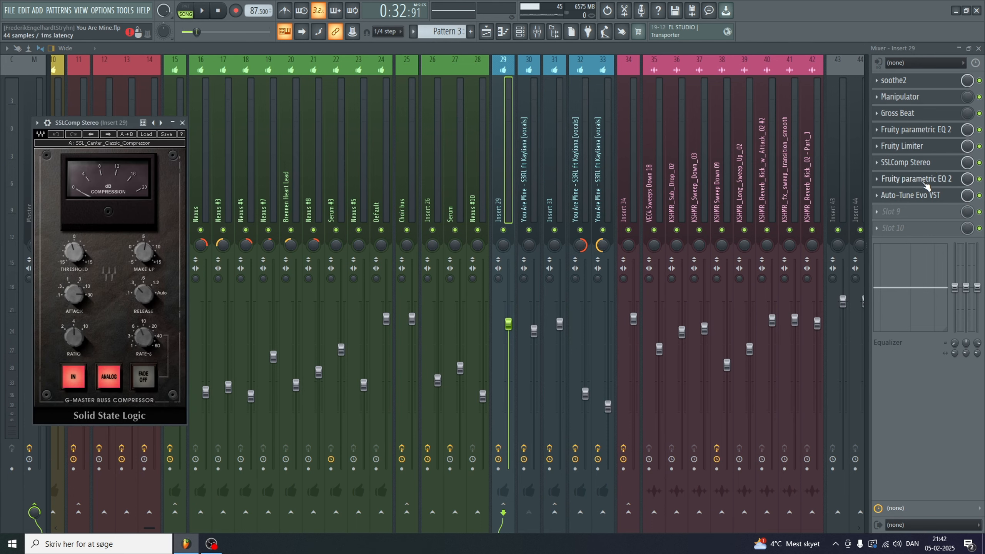
click(930, 199)
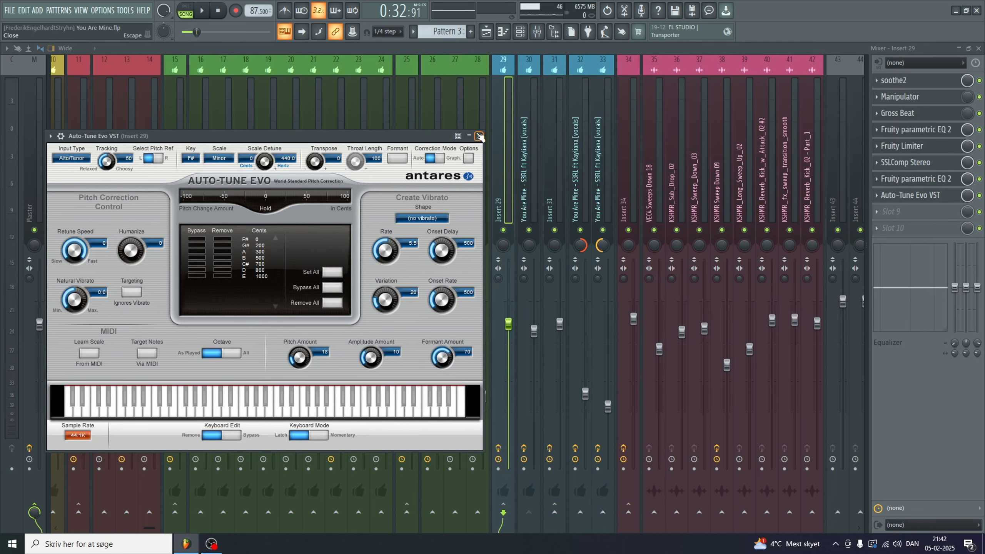
Step: Return to the playlist, mute Track 20 and unmute vocal Tracks 22 and 23
click(486, 31)
scroll(568, 222, down, 5)
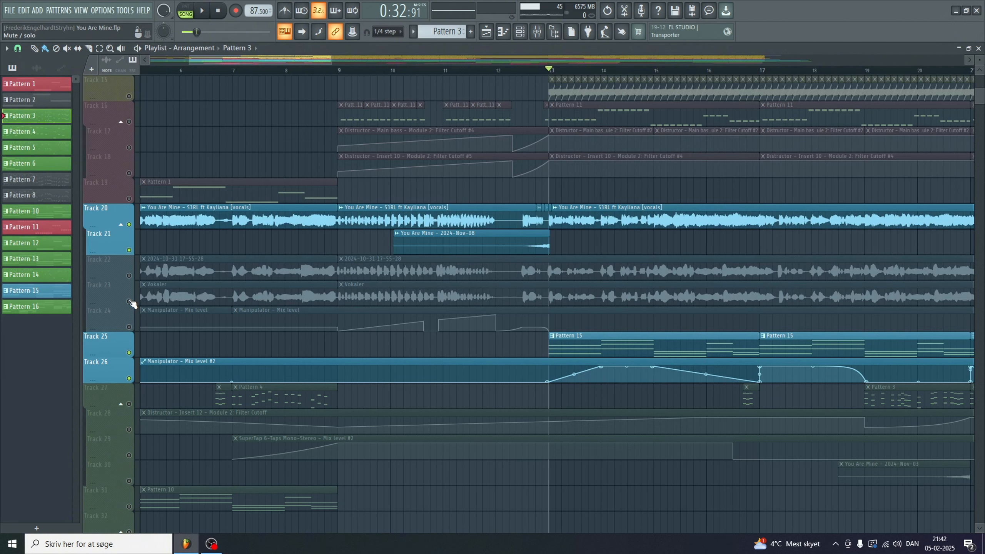
click(129, 225)
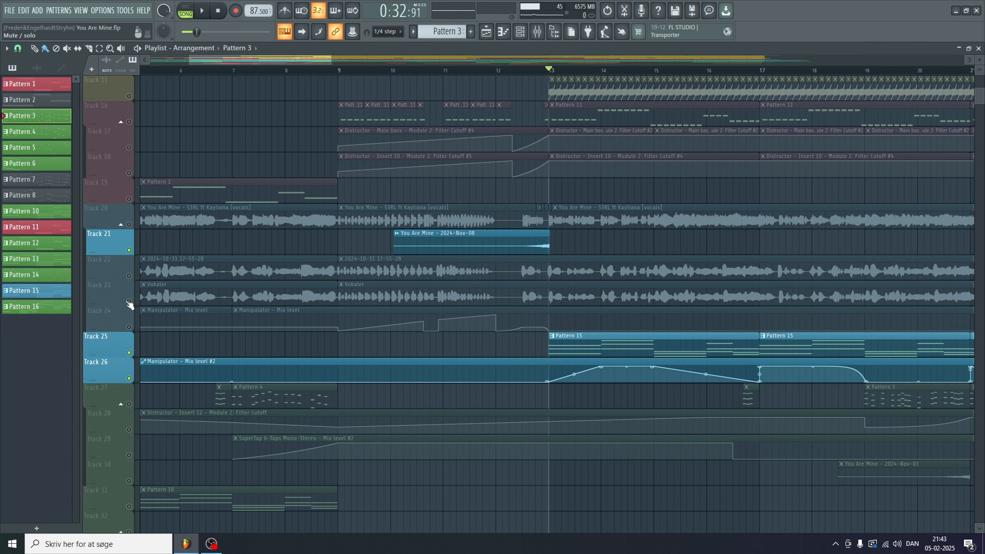
click(130, 302)
click(129, 275)
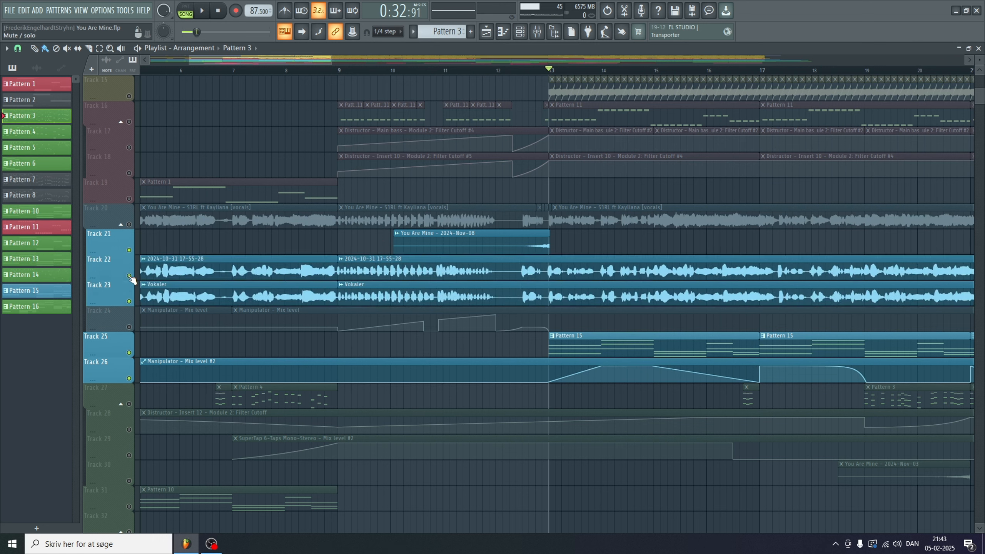
Step: During playback, reshape the Manipulator - Mix level #2 automation on Track 26 to drop at bar 15 and ramp up to bar 17
key(space)
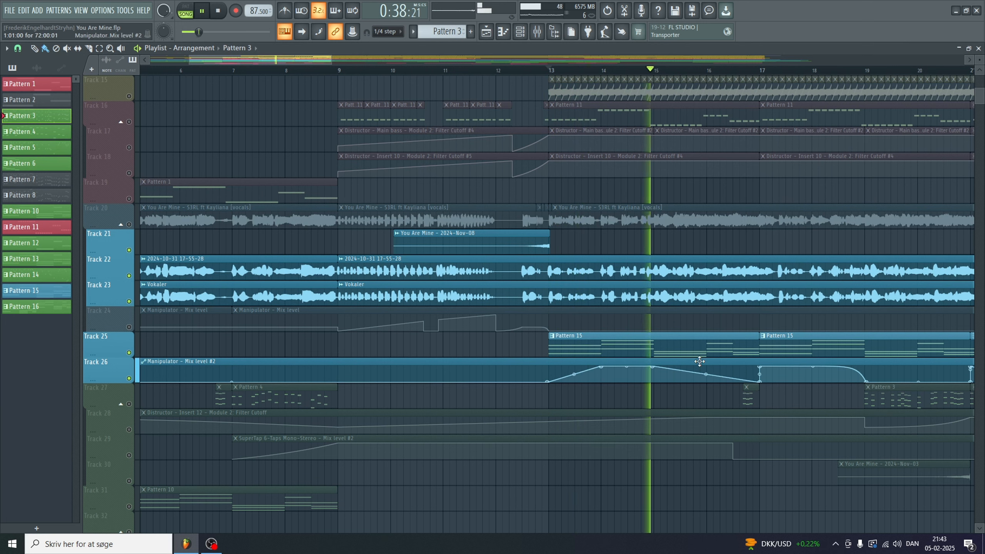
drag(706, 375, 704, 407)
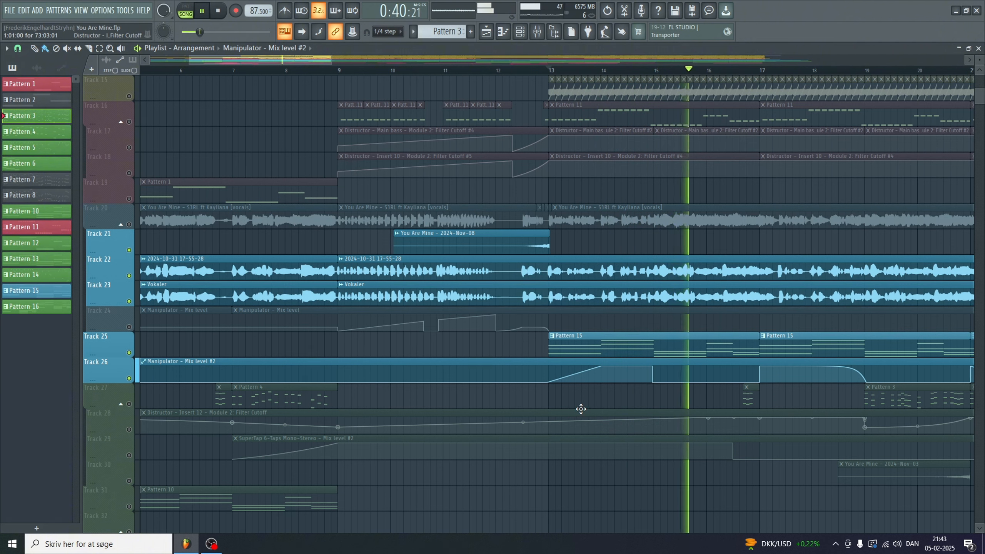
right_click(720, 372)
drag(721, 371, 760, 366)
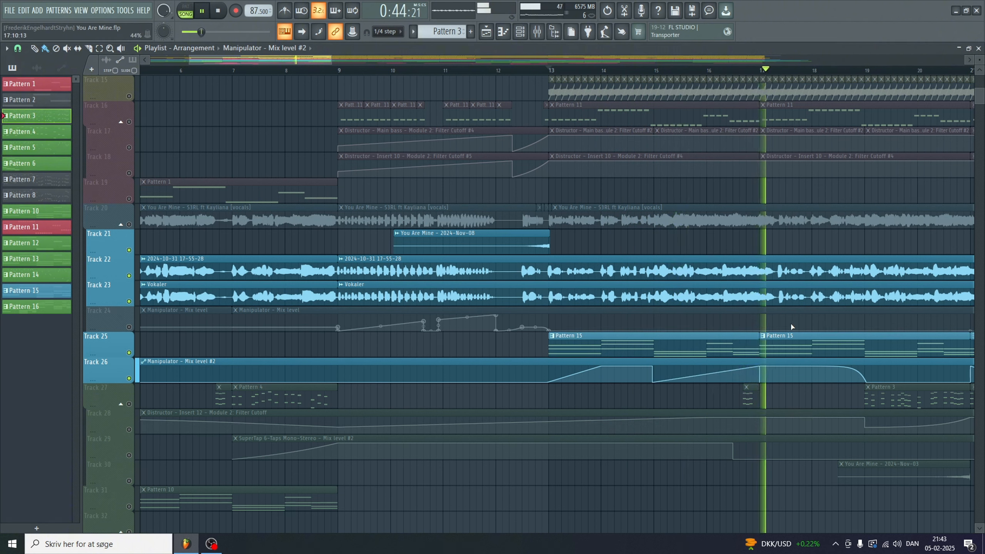
key(space)
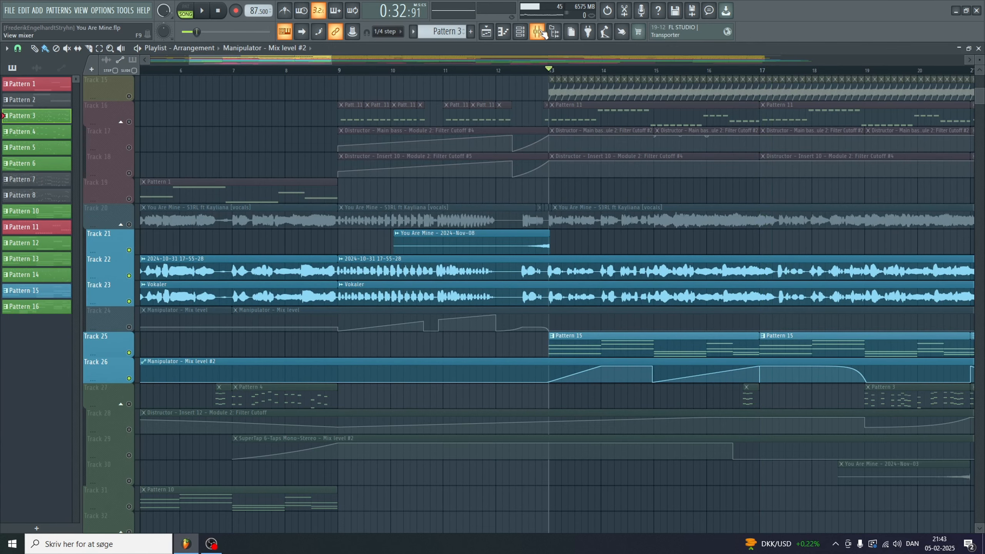
Step: Bring up the channel rack over Pattern 3's Nexus piano roll and play the pattern with only the Nexus channel active
click(527, 33)
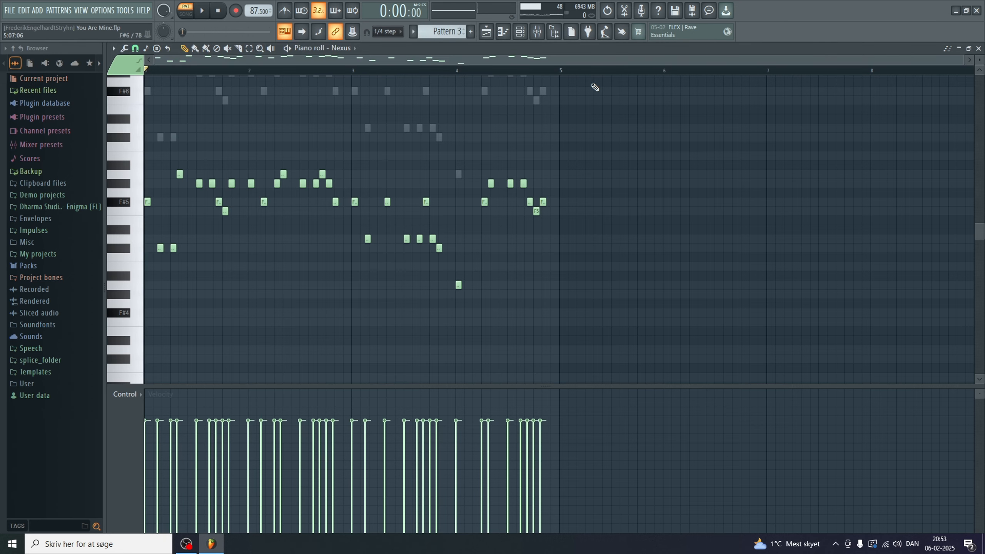
scroll(590, 123, up, 3)
key(F6)
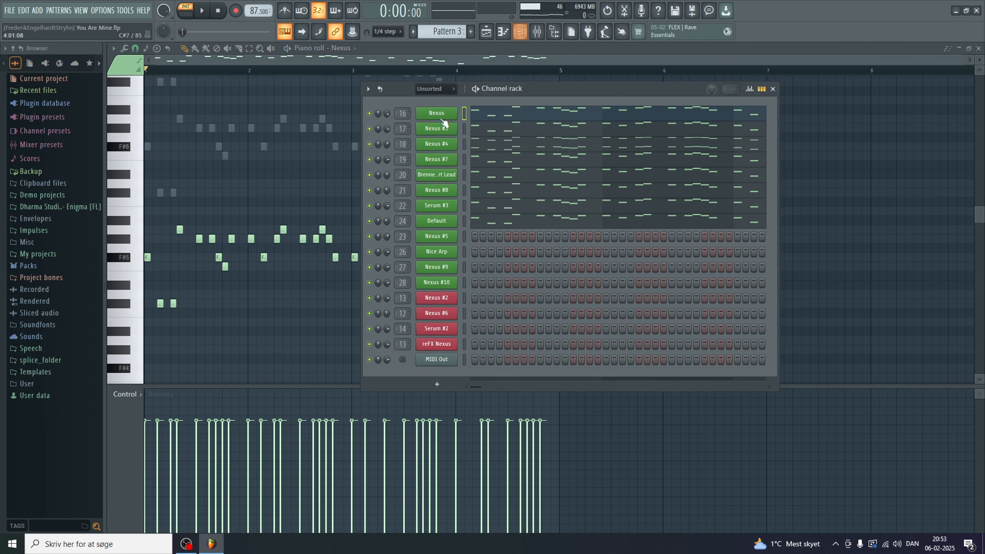
drag(572, 90, 449, 78)
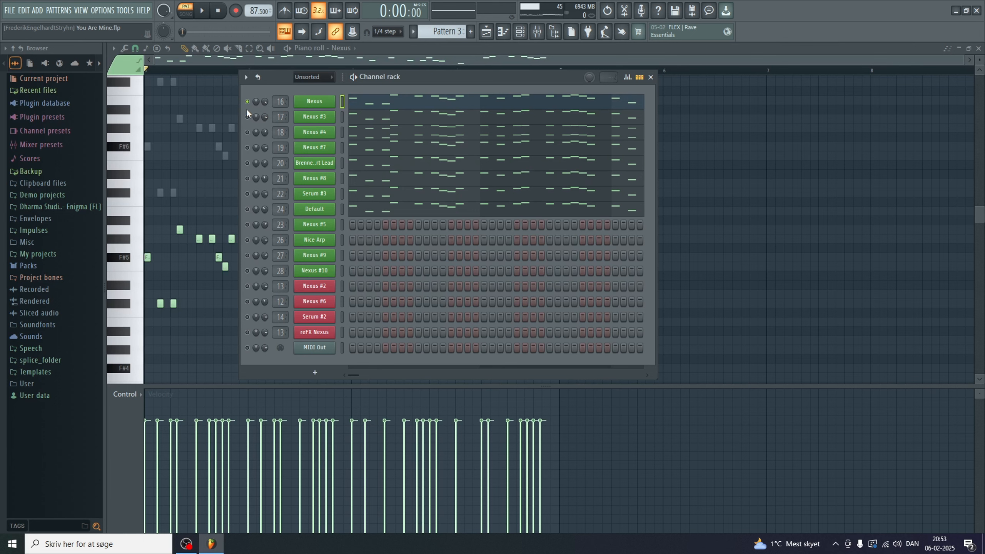
key(space)
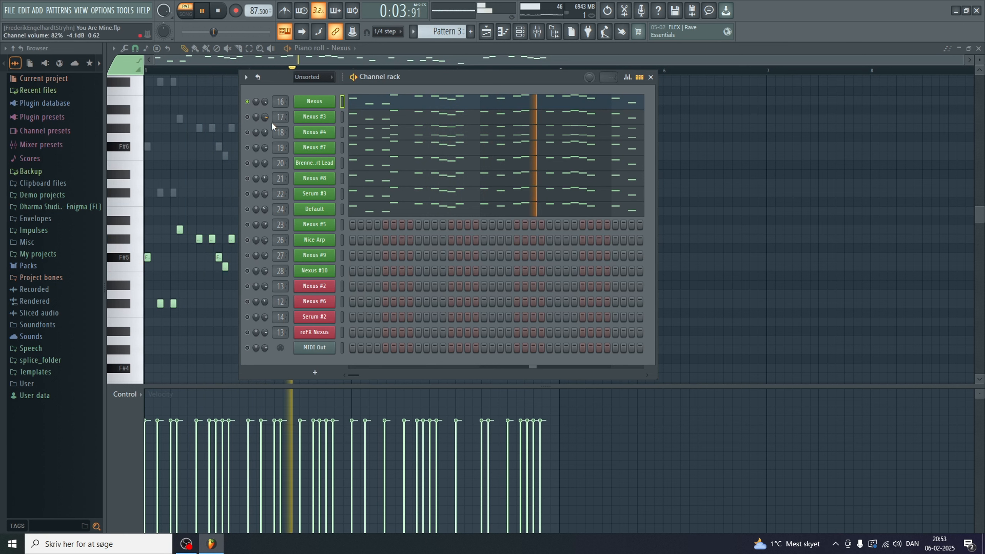
key(space)
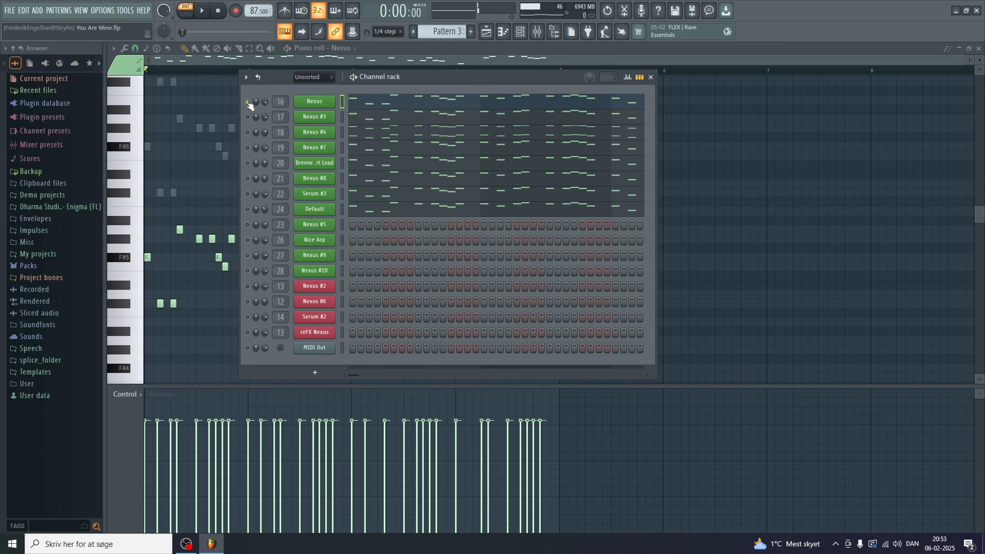
Step: Solo the Nexus #3 channel in the channel rack and play Pattern 3
right_click(247, 117)
key(space)
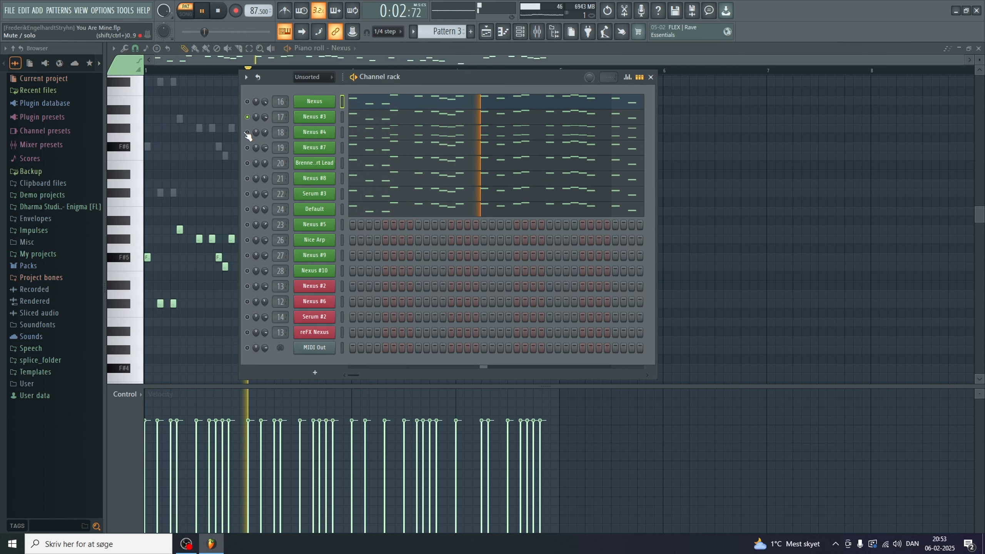
Step: Solo the Nexus #4 channel, play Pattern 3 with it and inspect its Nexus preset before closing the plugin
right_click(247, 133)
key(space)
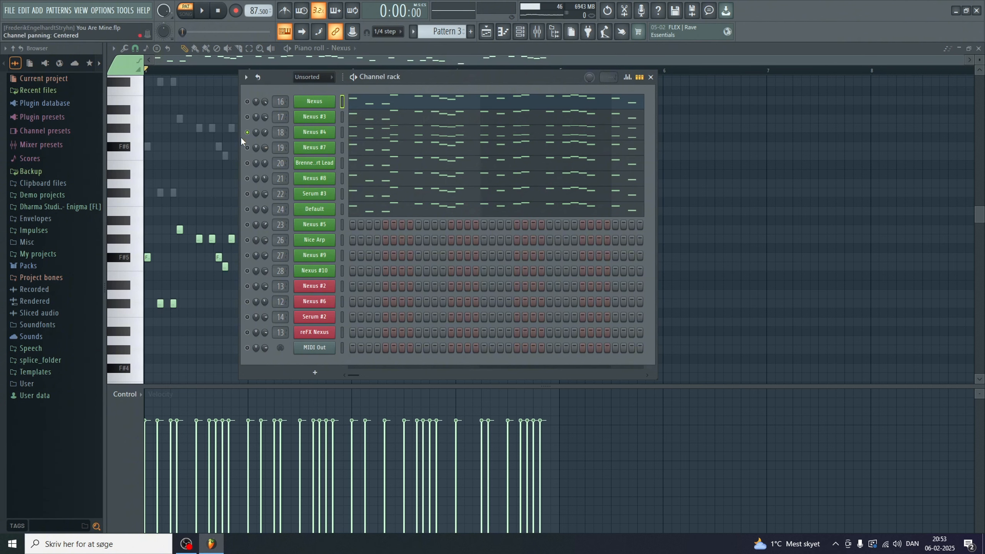
key(space)
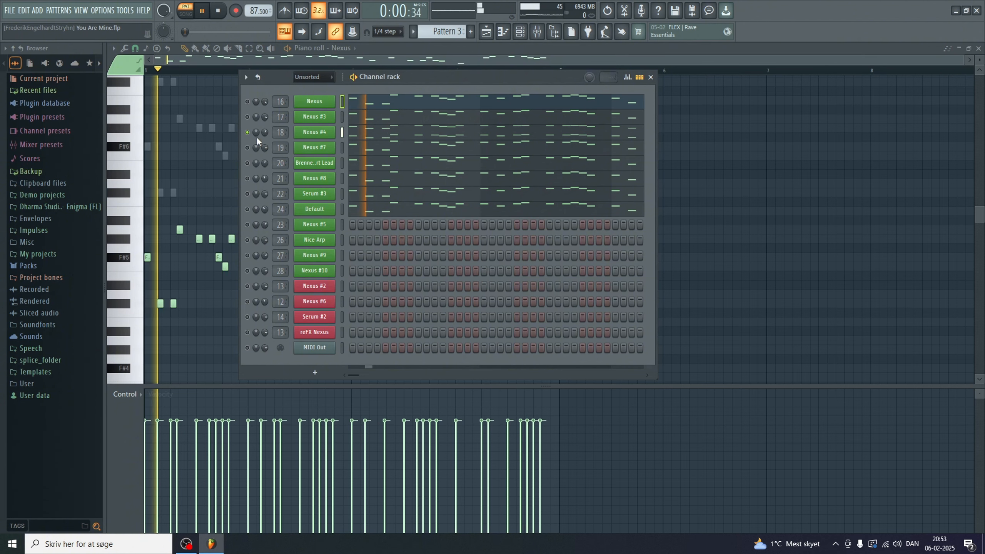
key(space)
click(321, 135)
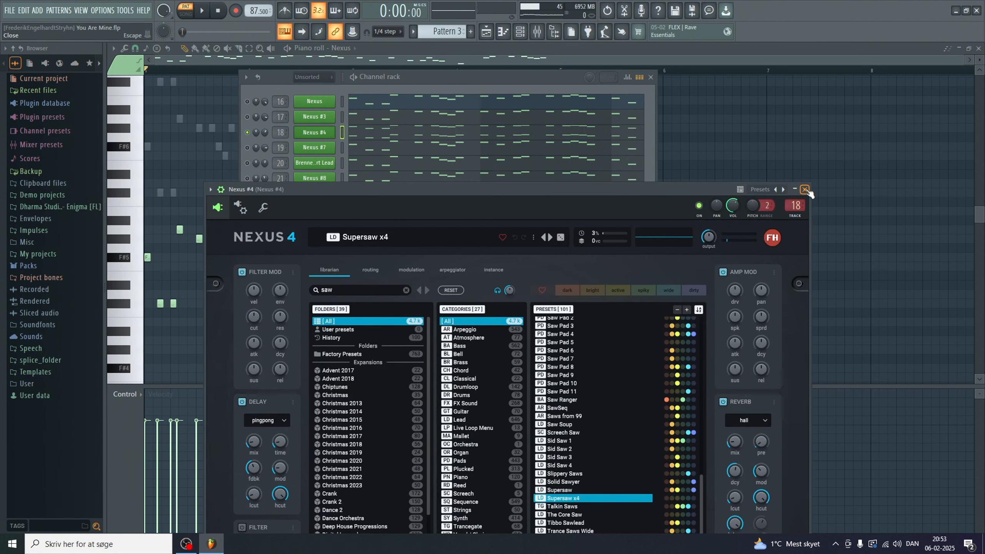
click(805, 189)
Step: Play Pattern 3 with only Nexus #7 active, and audition the soloed Brennen Heart Lead channel with its Spire plugin open
key(space)
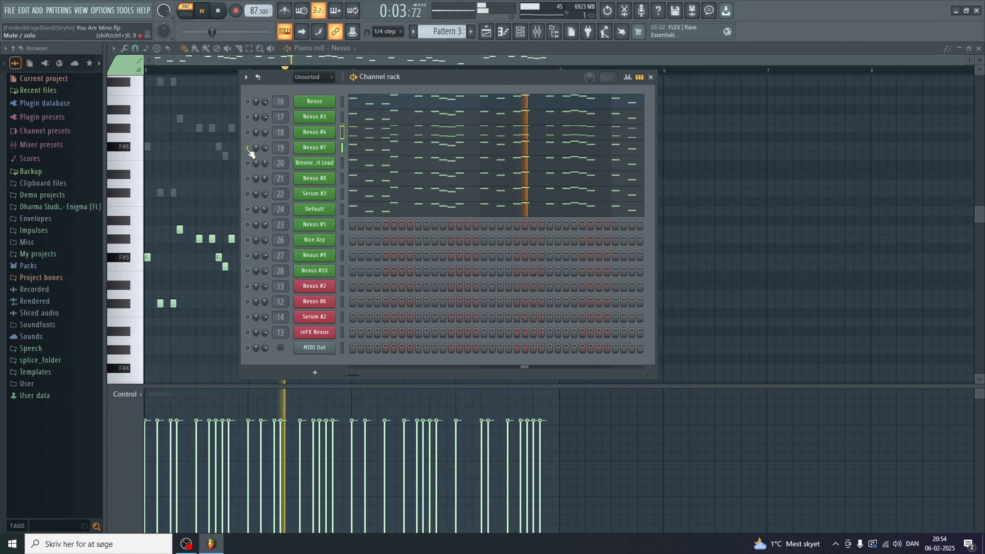
key(space)
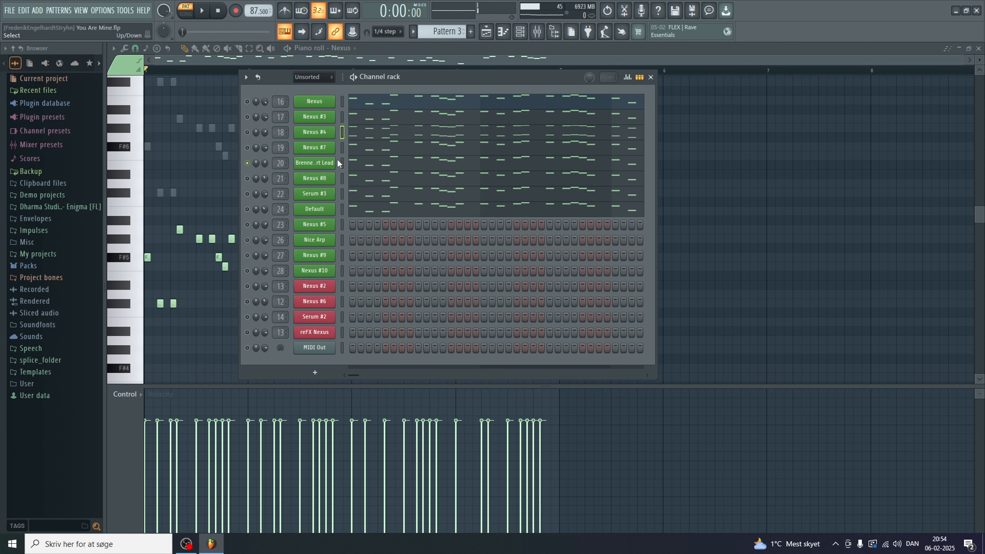
click(318, 163)
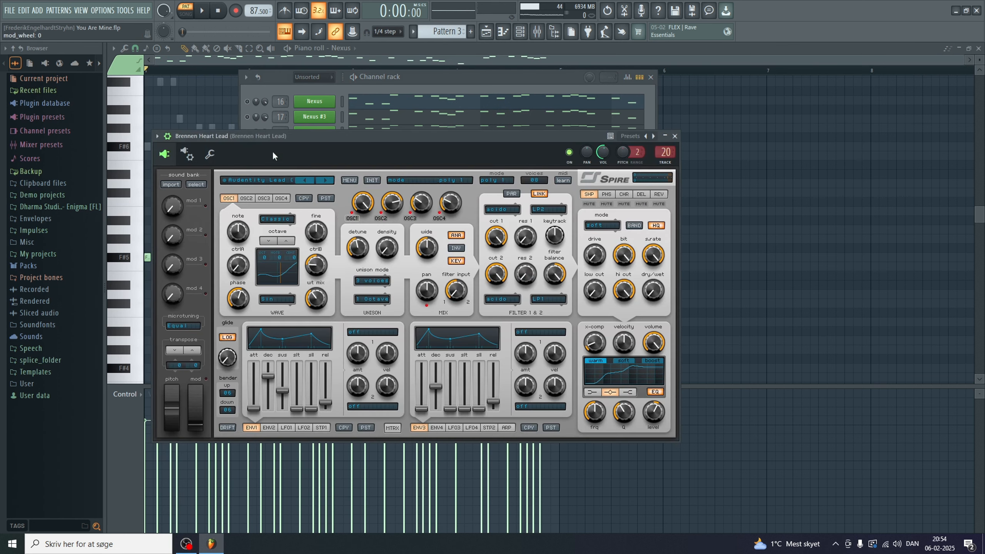
key(space)
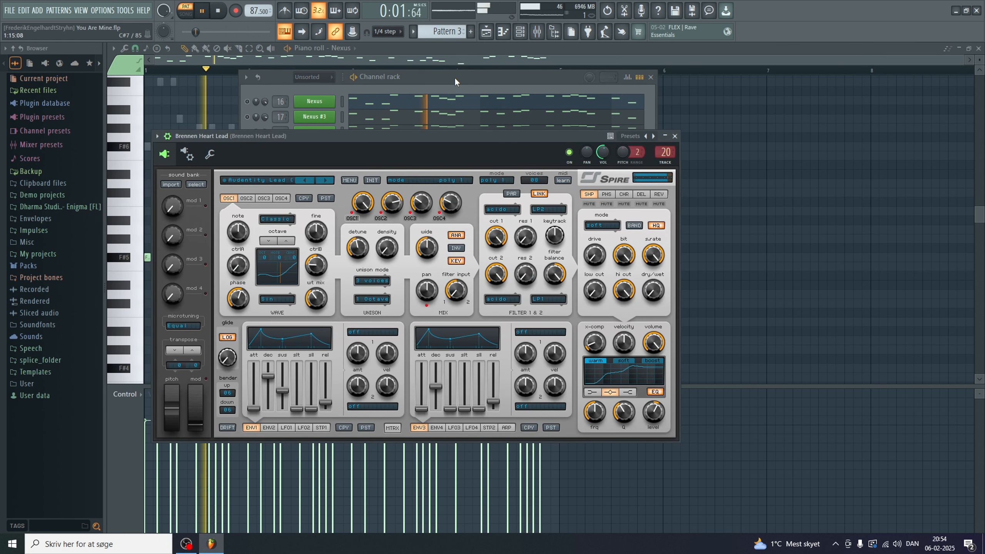
key(space)
Step: Bring the channel rack to the front and audition Pattern 3 with Nexus #8 soloed and with Serum #3 soloed
click(436, 75)
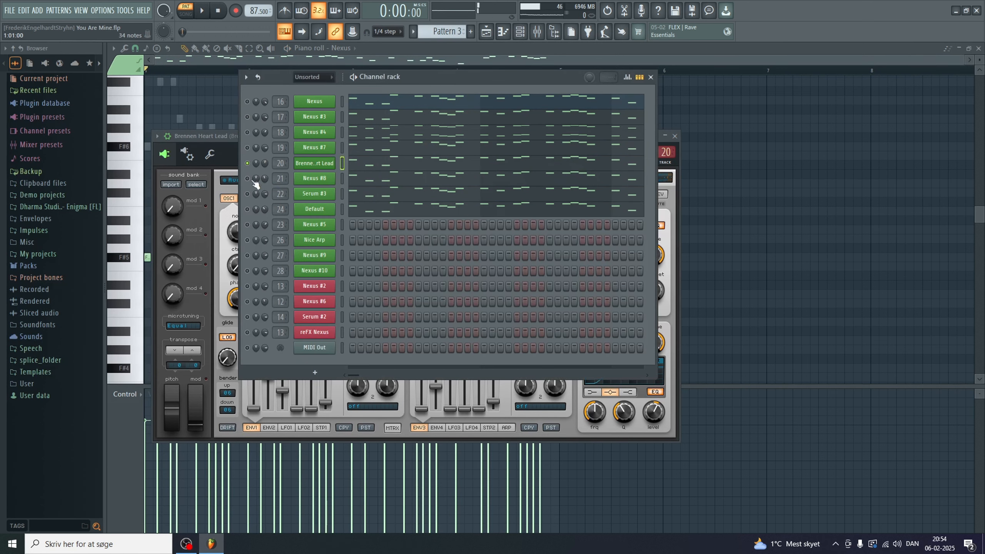
key(space)
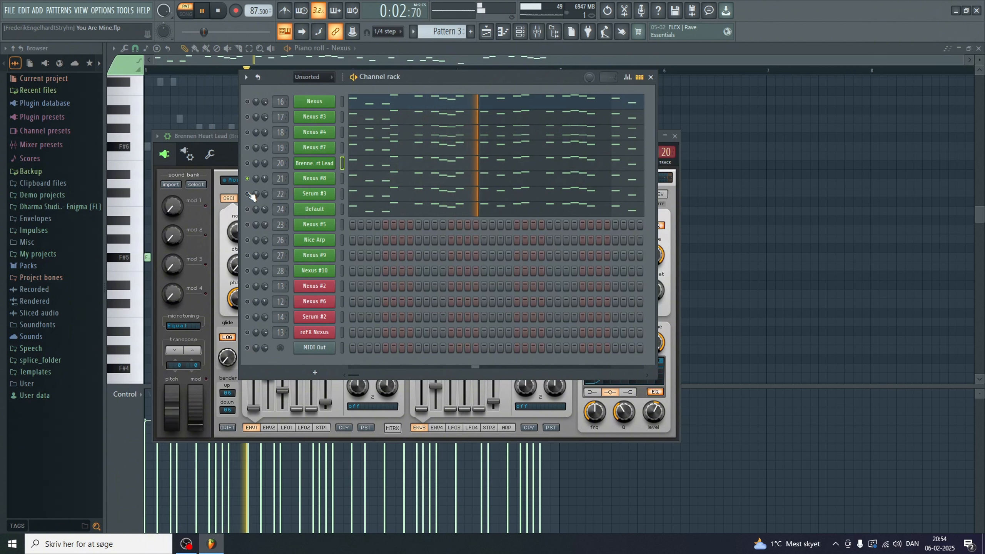
key(space)
right_click(247, 193)
key(space)
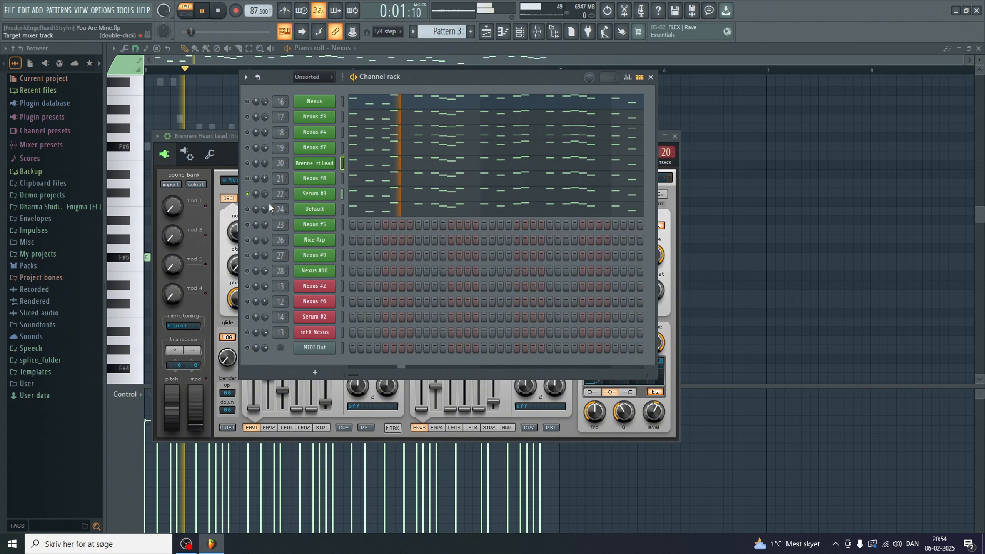
key(space)
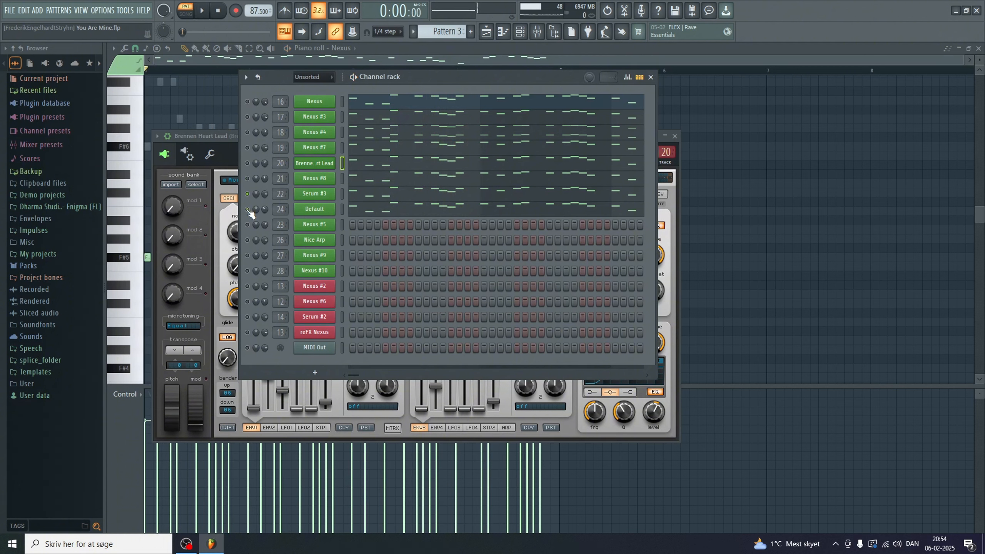
Step: Play Pattern 3 with only the Default channel active, and play it again with all channels unmuted
key(space)
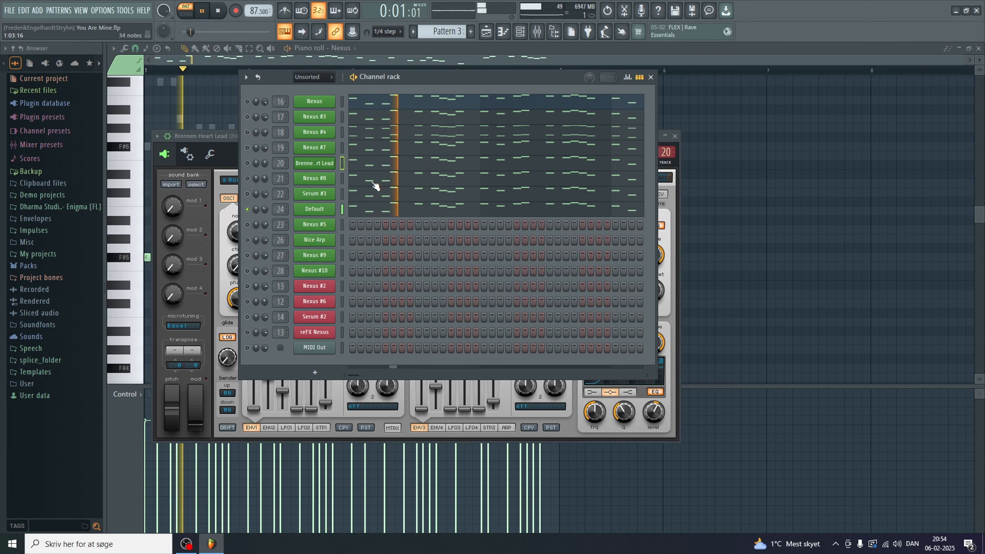
key(space)
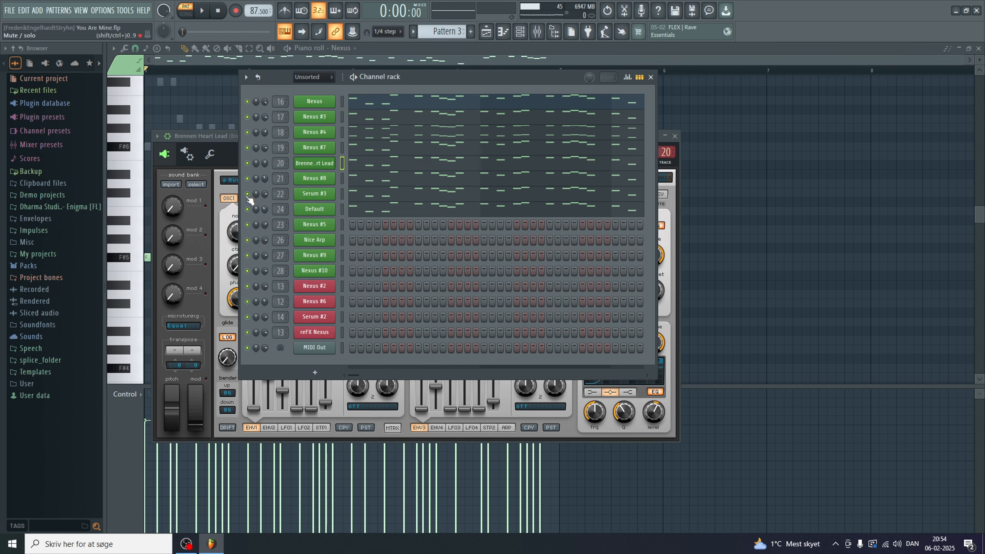
key(space)
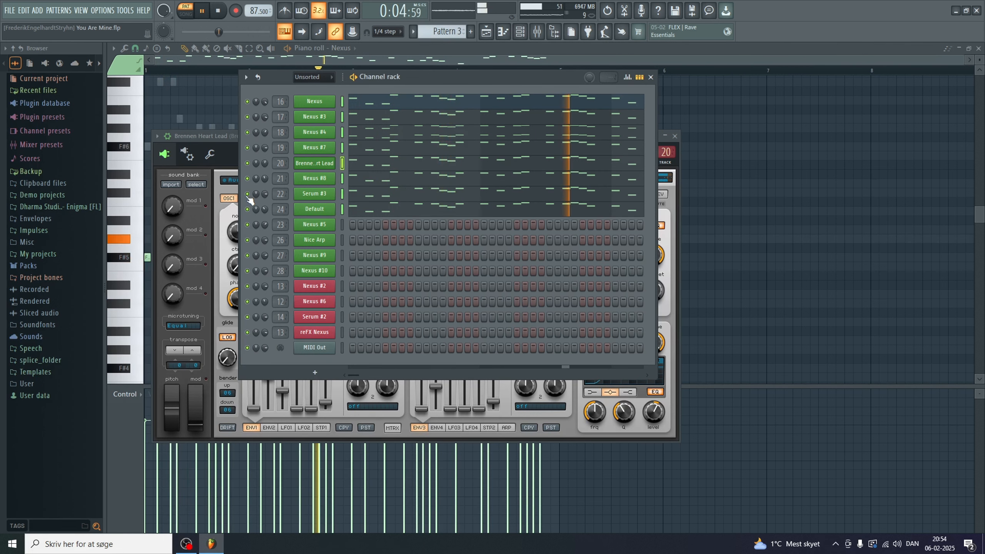
key(space)
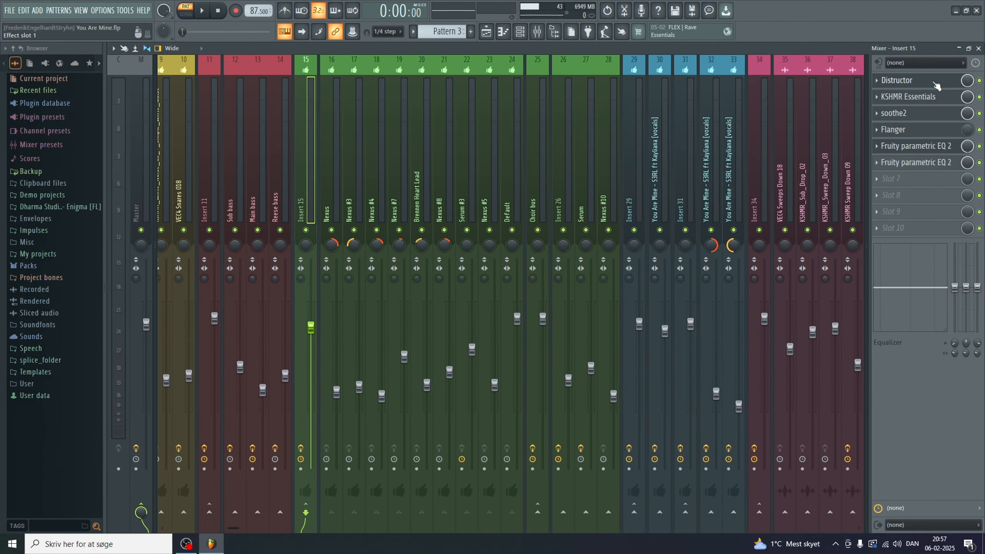
Step: Select mixer Insert 15 and examine its Distructor and KSHMR Essentials effects
click(518, 142)
click(296, 130)
click(940, 82)
click(935, 82)
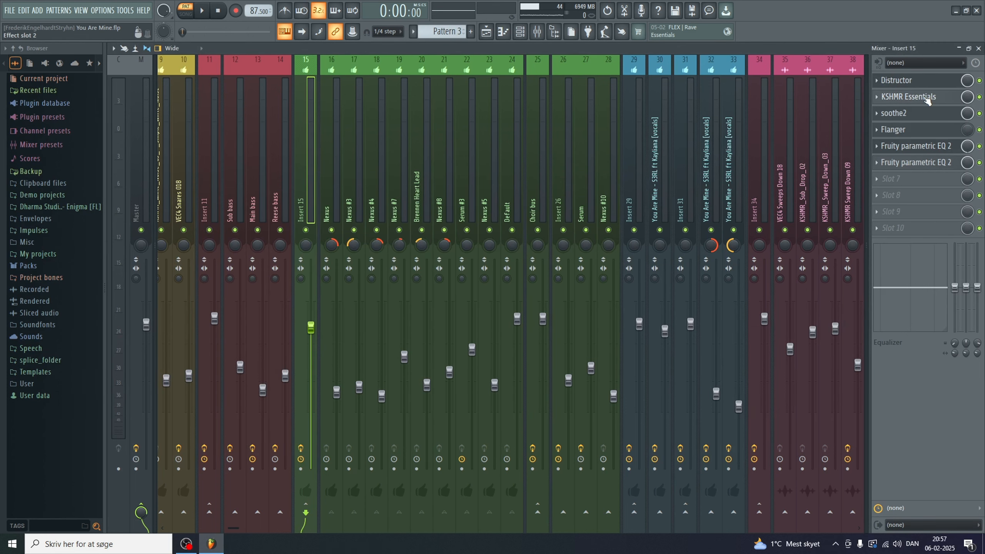
click(927, 97)
drag(304, 176, 302, 122)
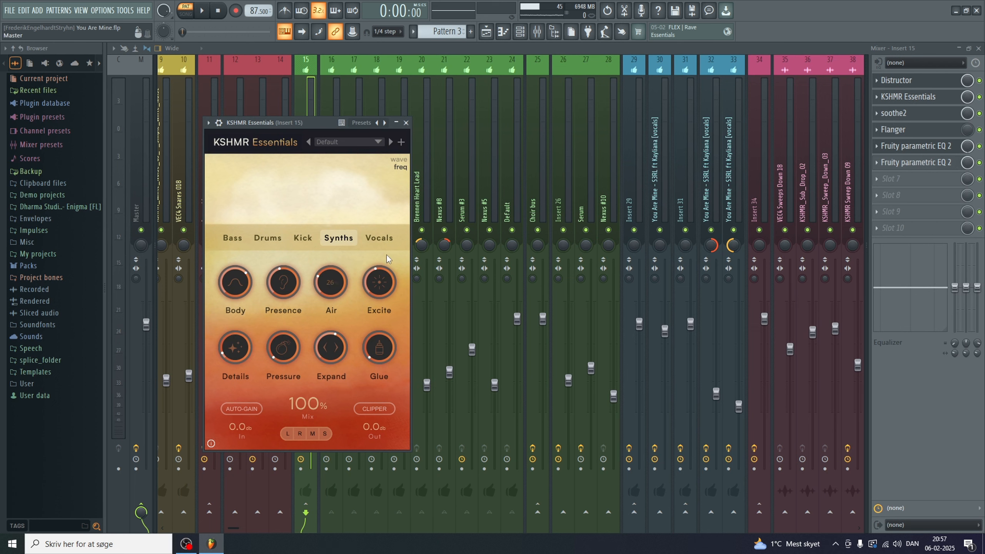
Step: Examine the soothe2, Flanger and two Fruity parametric EQ 2 effects on Insert 15
click(917, 114)
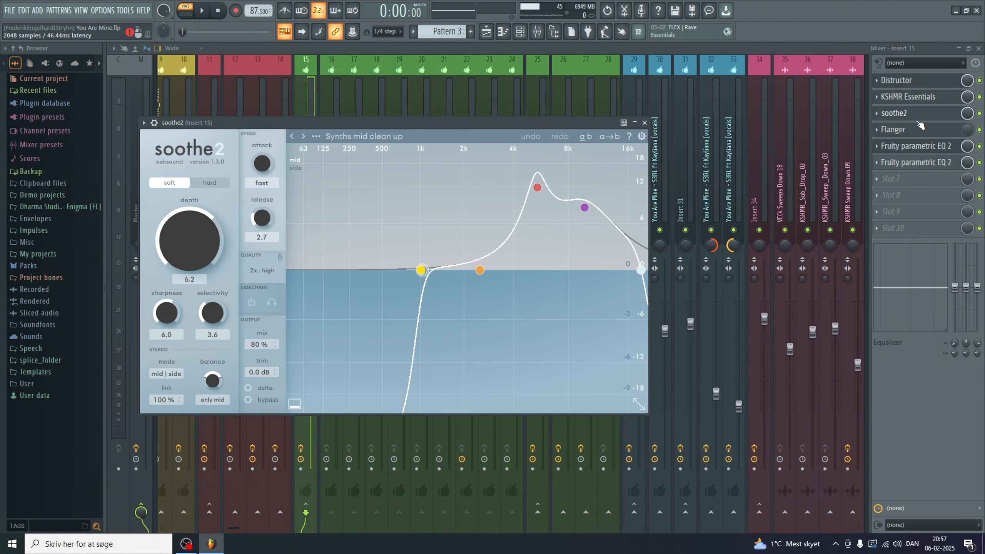
click(912, 131)
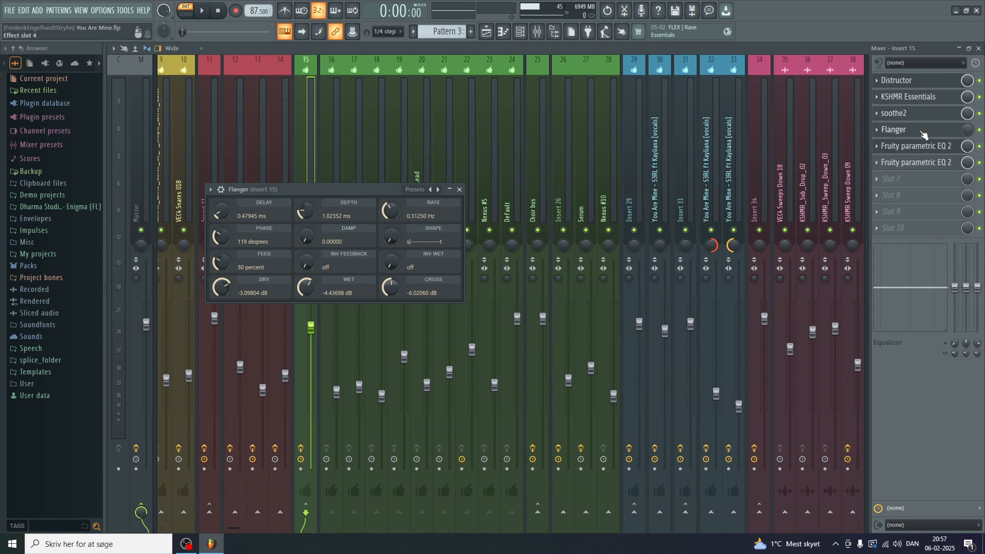
click(914, 147)
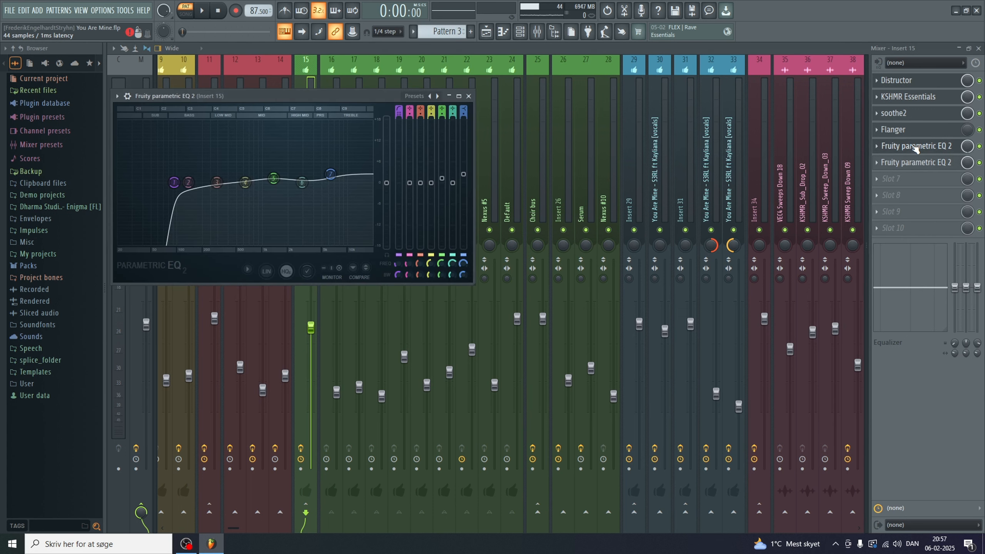
click(930, 164)
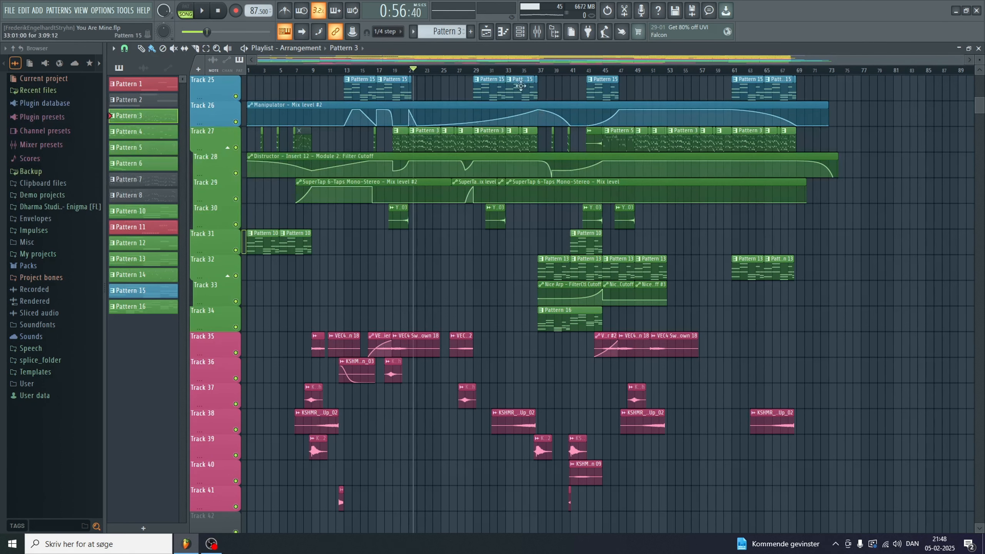
Step: Isolate effects Tracks 35 to 41 in the playlist and inspect the VEC4 Sweeps Down 18 and KSHMR_Reverb_Kick_w_Attack_02 clips
right_click(236, 404)
right_click(236, 430)
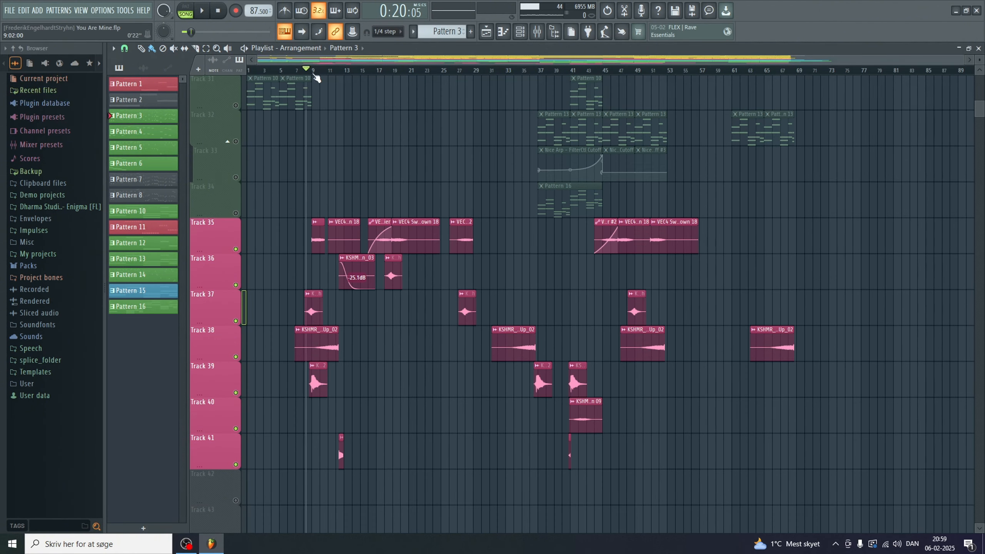
scroll(314, 71, up, 5)
double_click(334, 234)
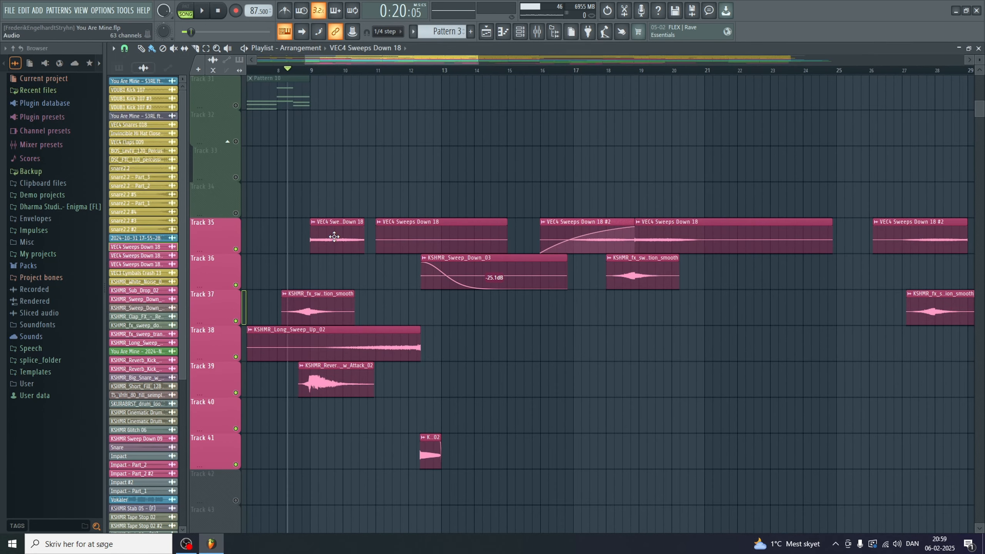
double_click(326, 378)
key(Escape)
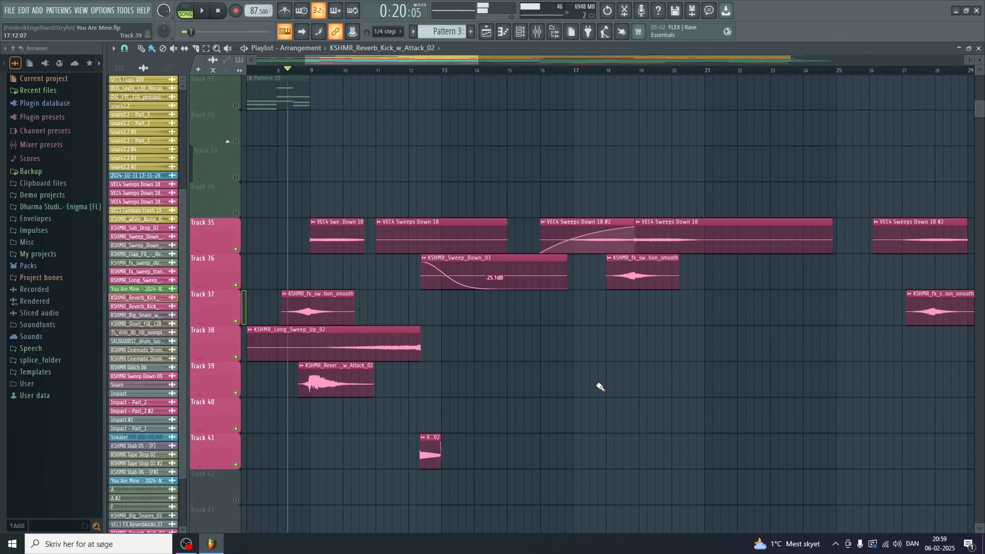
Step: Show the mixer, select Insert 34 and view the Fruity parametric EQ 2 in its fourth effect slot
key(F9)
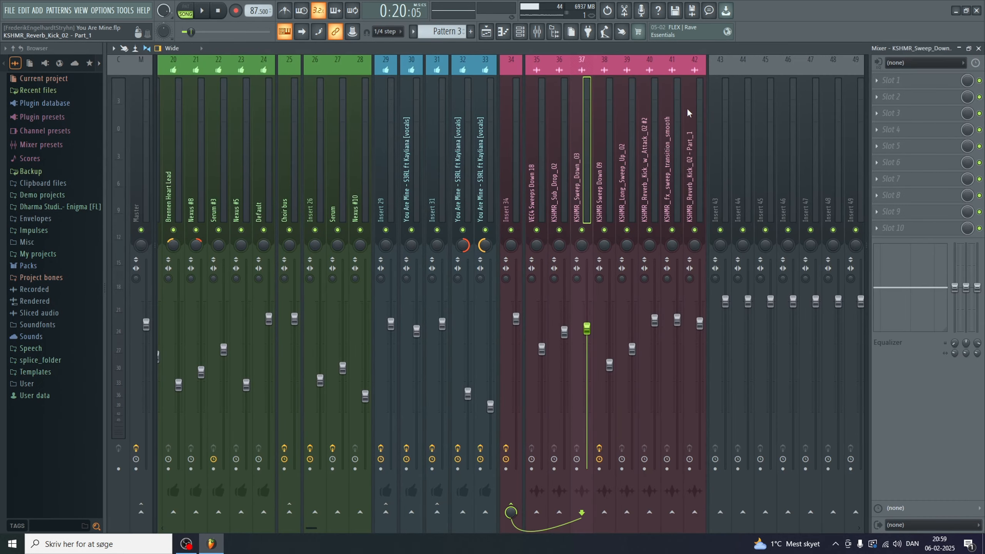
click(519, 97)
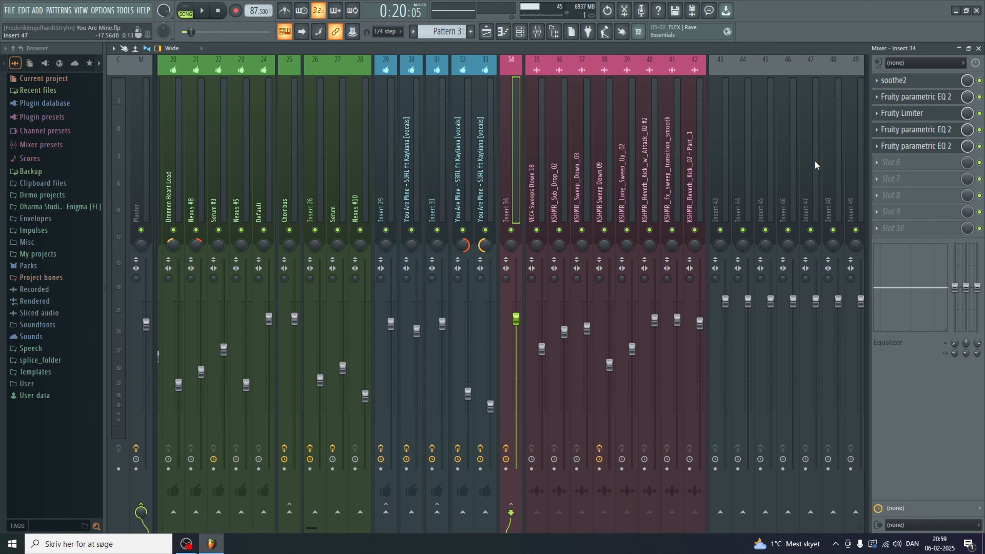
click(915, 131)
click(536, 163)
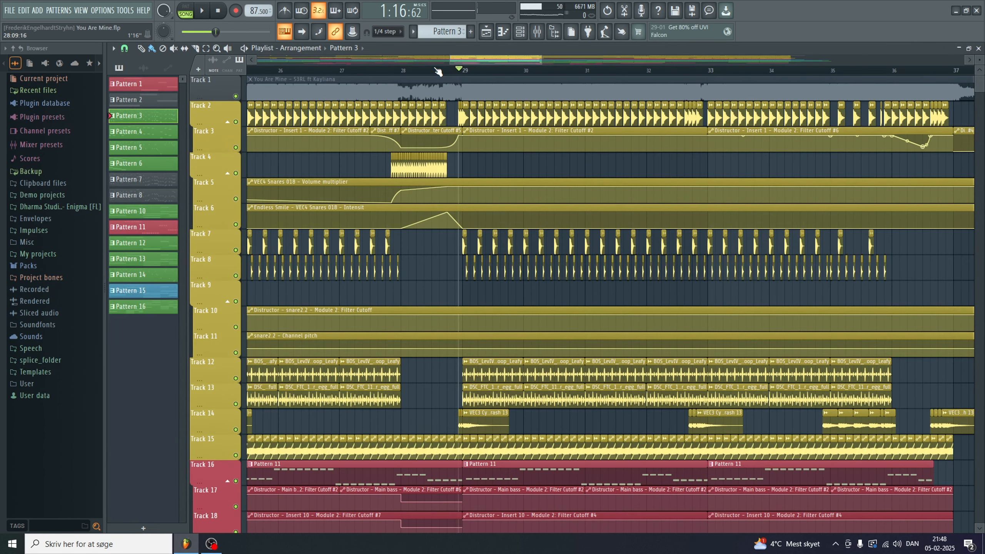